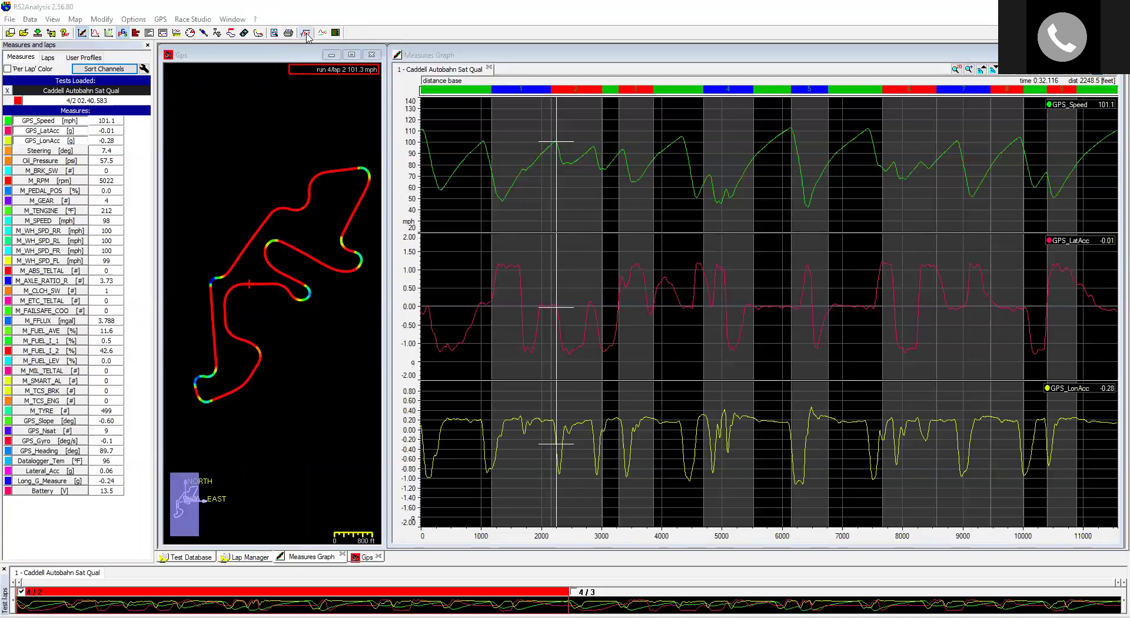
pyautogui.click(306, 34)
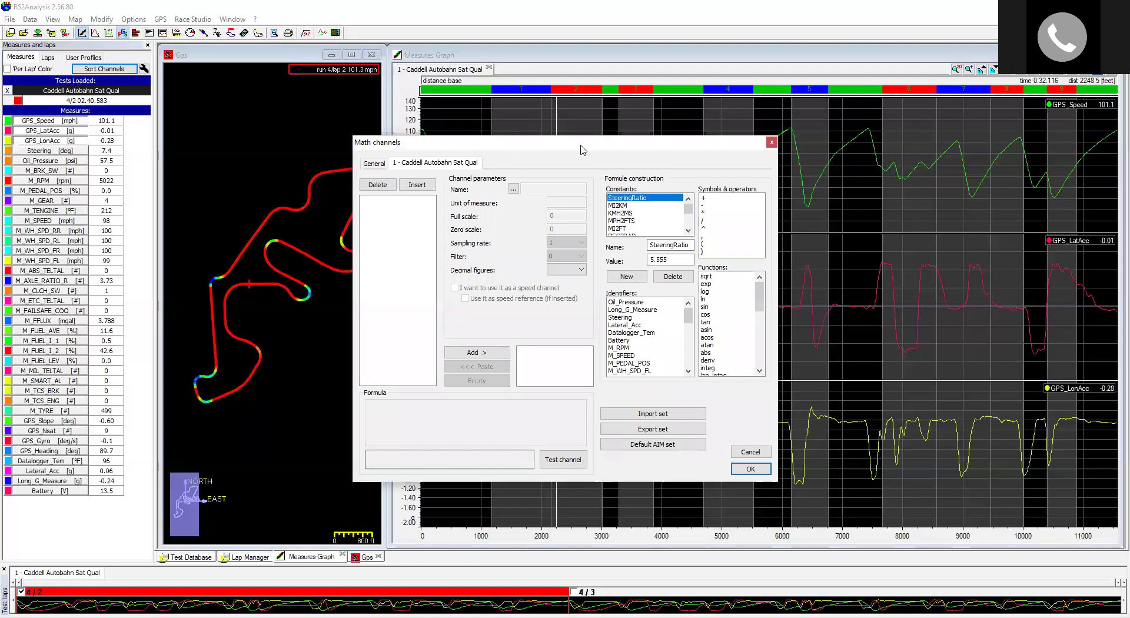
pyautogui.moveTo(582, 148); pyautogui.dragTo(641, 126)
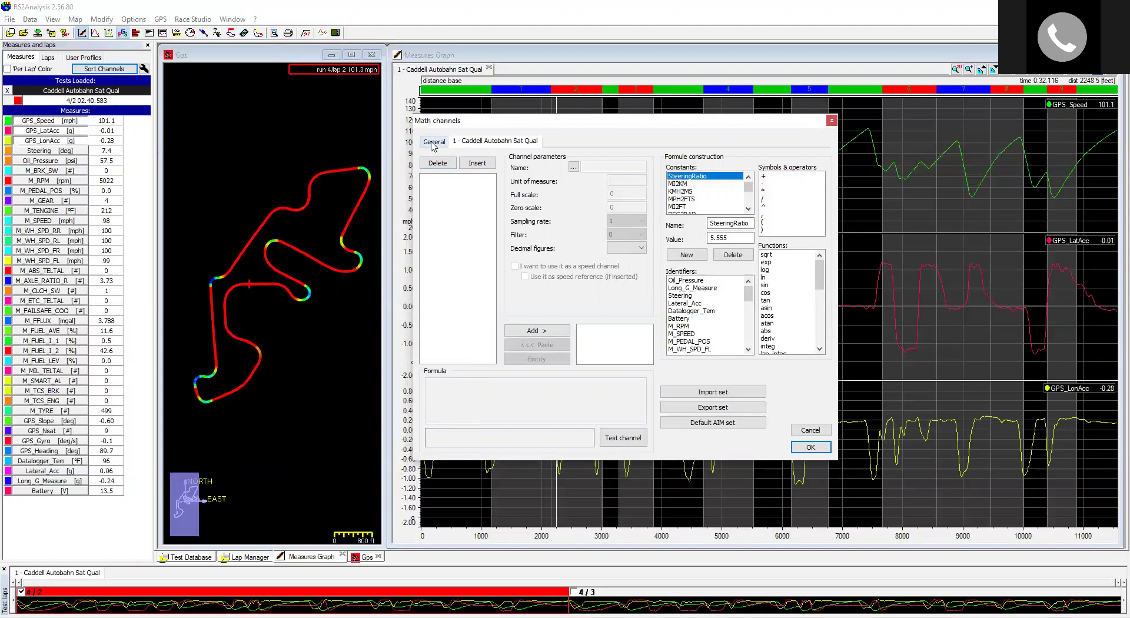
# - Delete all default AIM channels, AIM_Max_Speed through AIM_Time, from the General math channel list
pyautogui.click(433, 143)
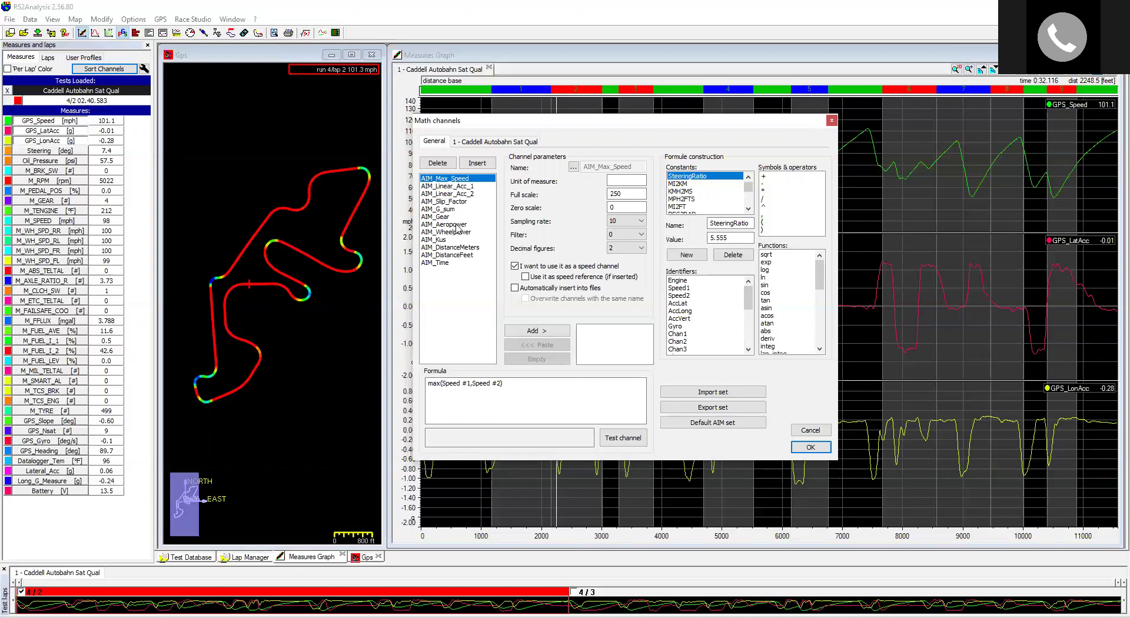
pyautogui.keyDown('shift'); pyautogui.click(443, 263); pyautogui.keyUp('shift')
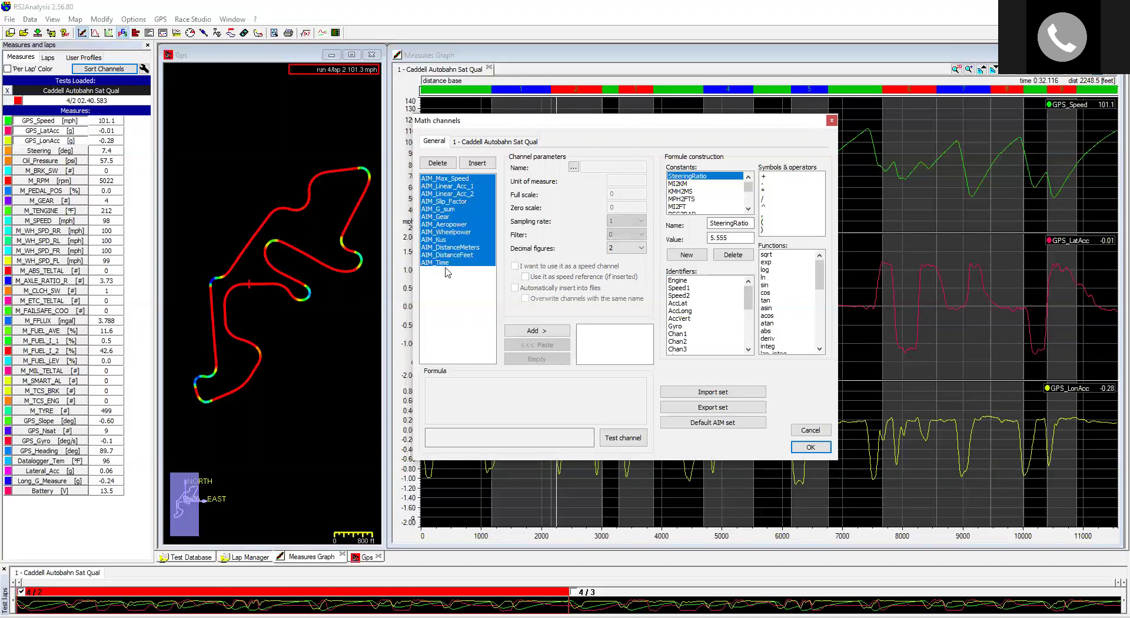
pyautogui.click(437, 165)
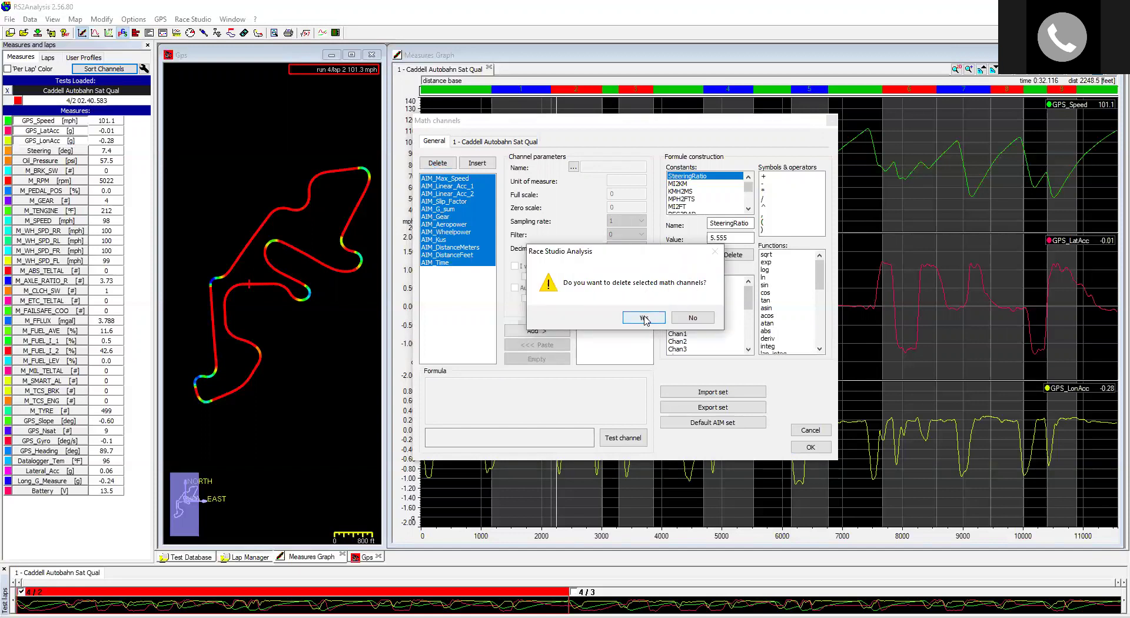
pyautogui.click(644, 318)
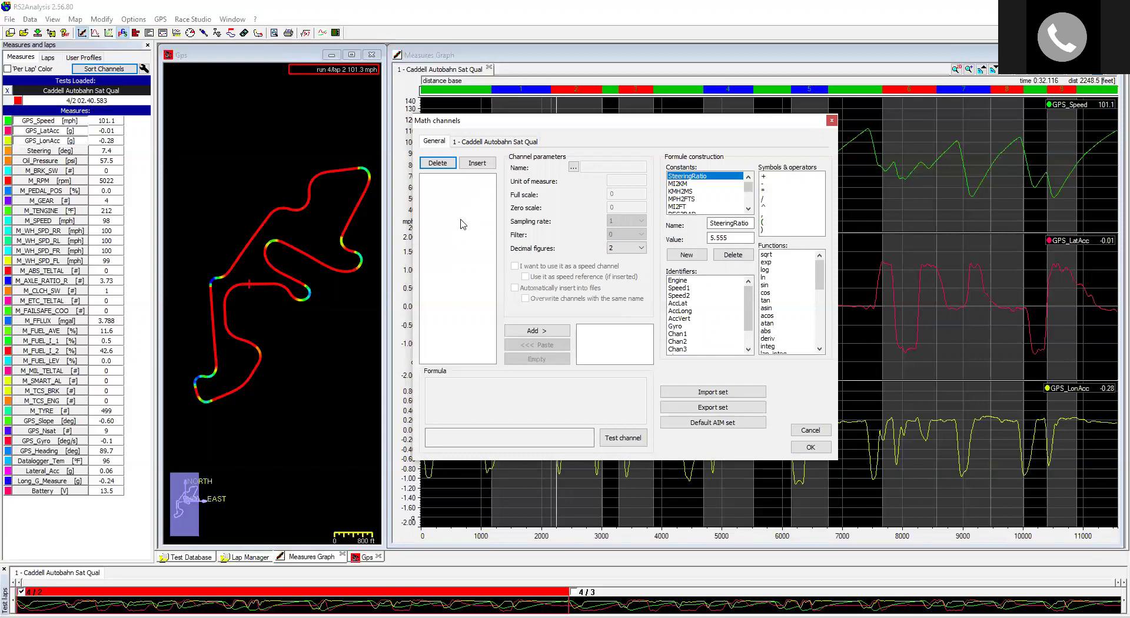
pyautogui.click(500, 141)
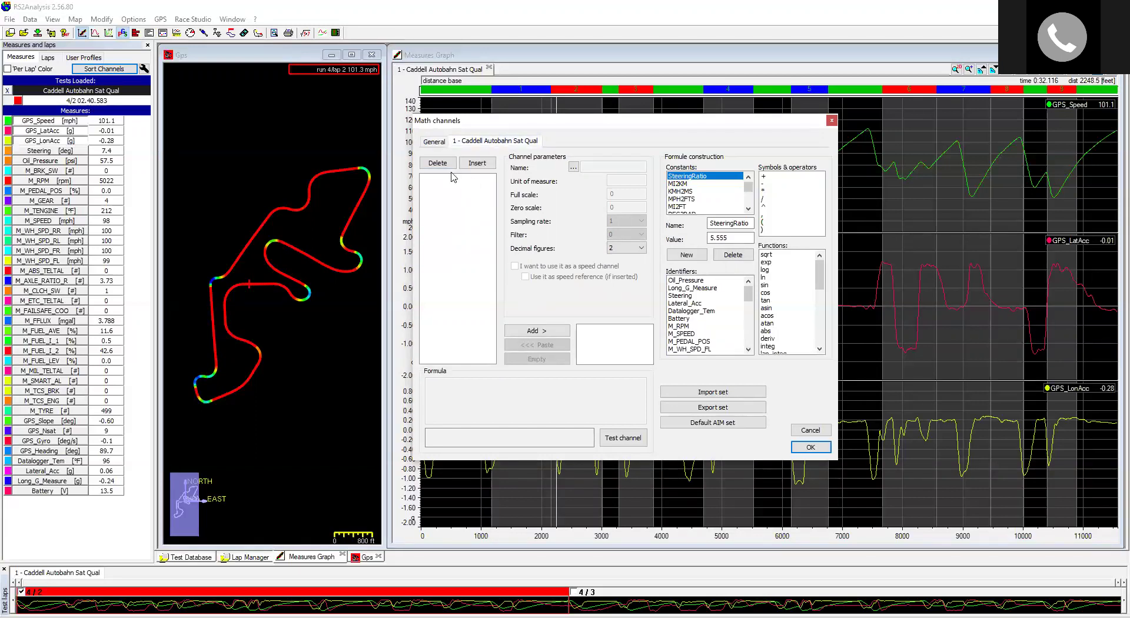
pyautogui.click(436, 142)
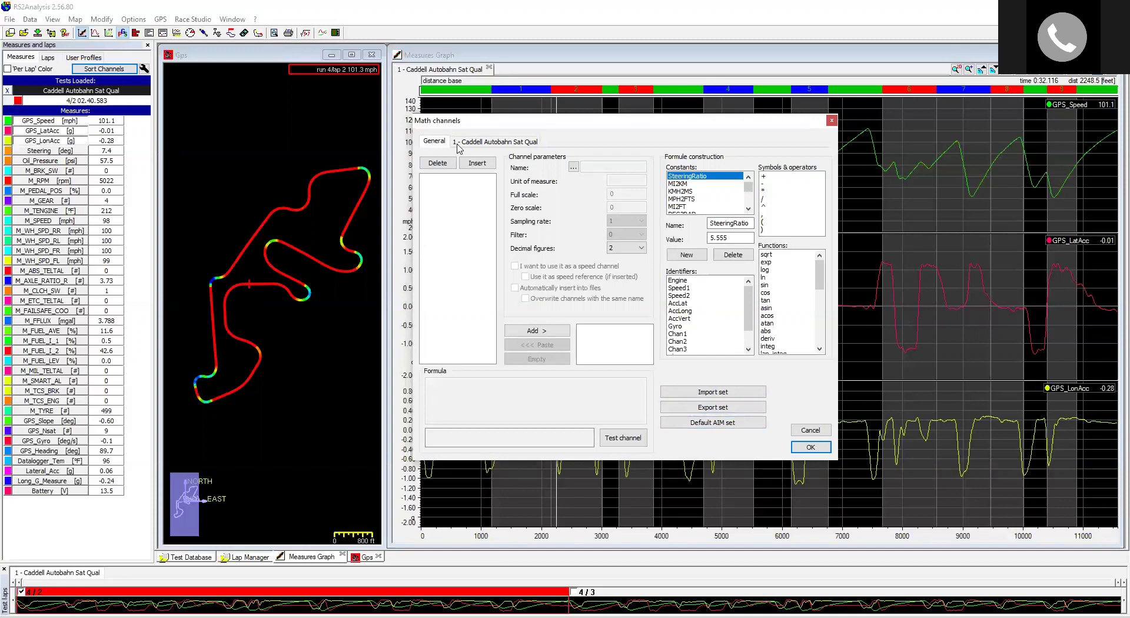
# - Reload the Default AIM set into the General list and confirm the import
pyautogui.click(705, 424)
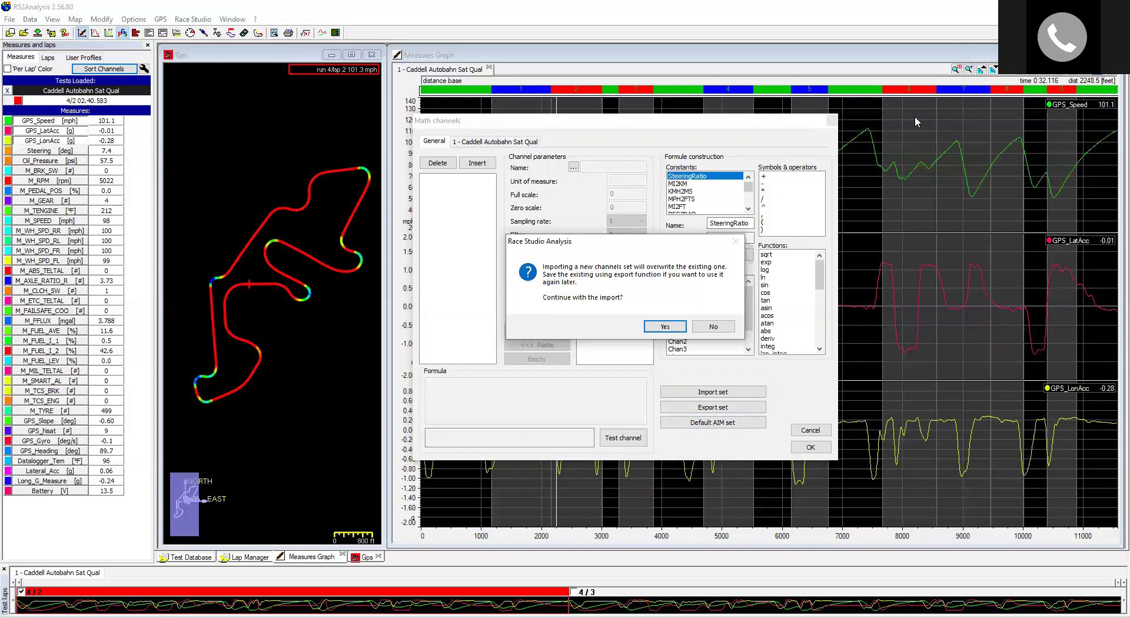
pyautogui.click(864, 61)
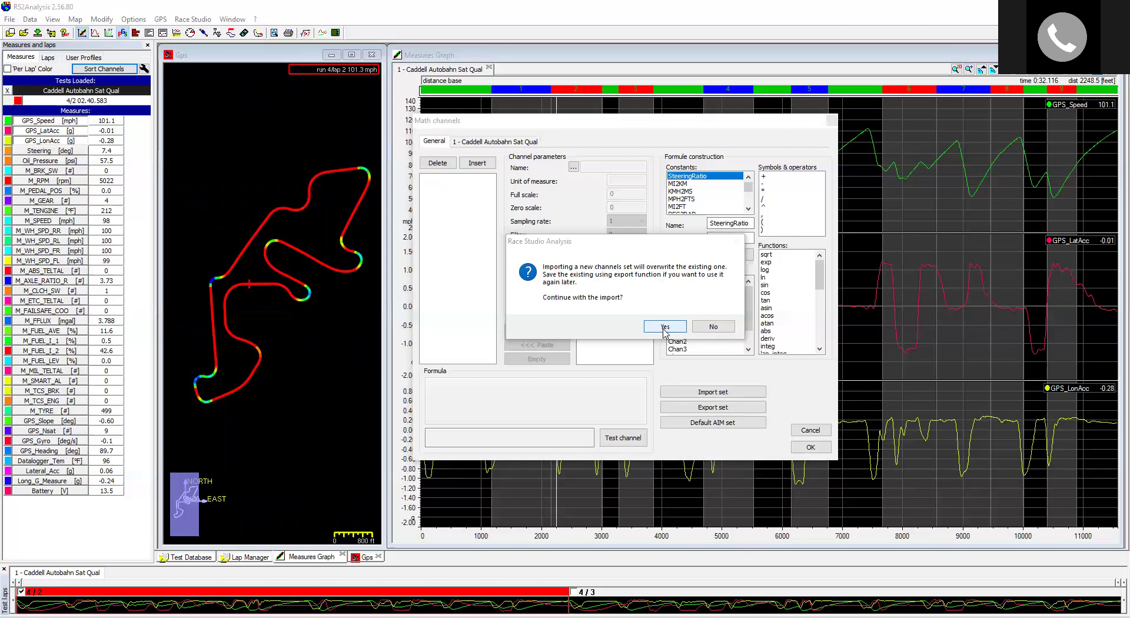
pyautogui.click(664, 328)
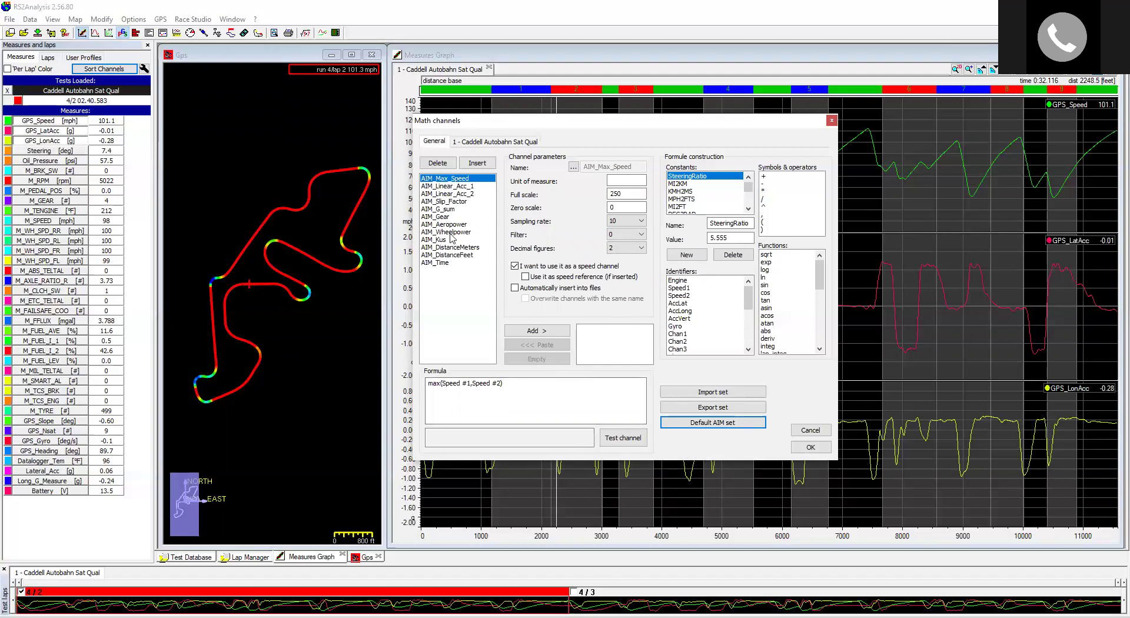
# - Select AIM_G_sum to view its formula sqrt((AccLat^2)+(AccLong^2)) and scale 3 to -3
pyautogui.click(440, 211)
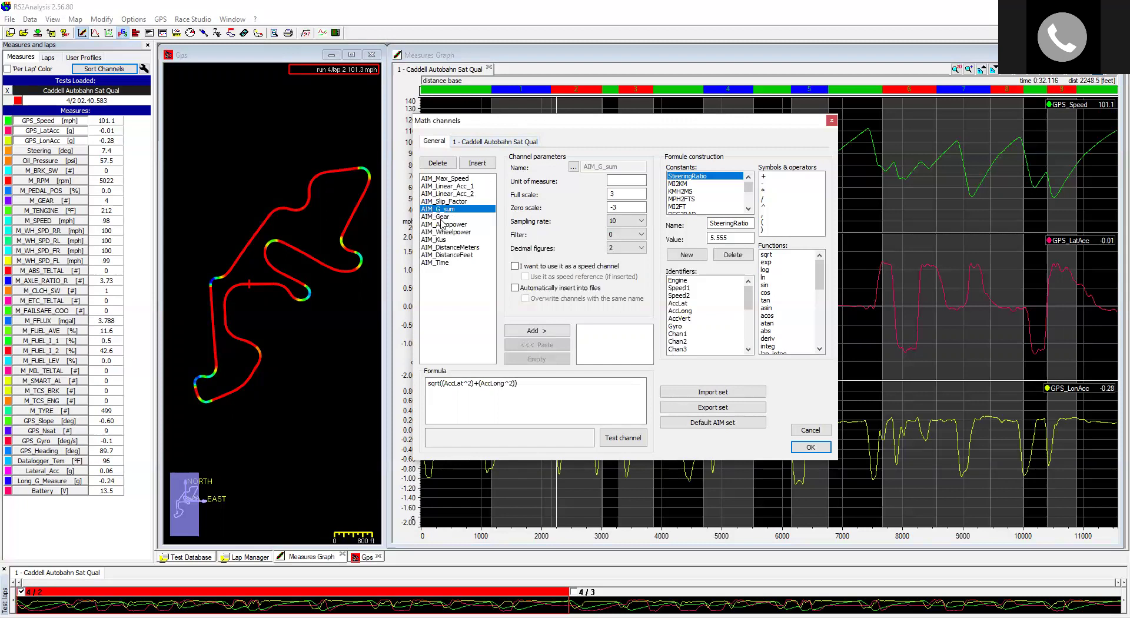
# - Copy AIM_G_sum and paste it into the 1 - Caddell Autobahn Sat Qual test's math channels
pyautogui.click(533, 333)
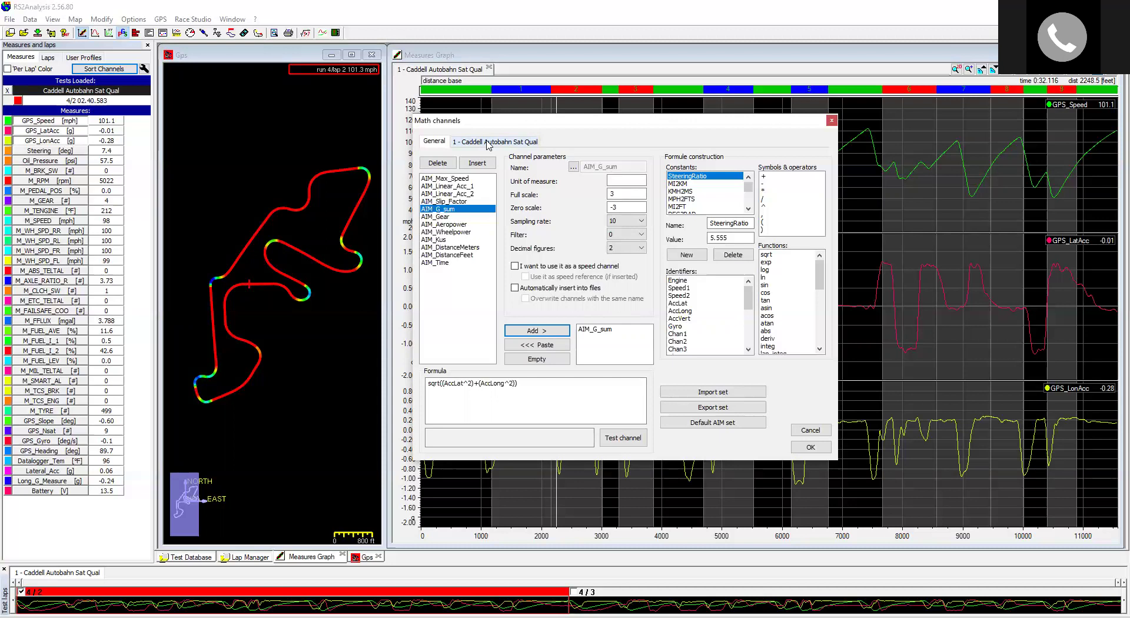
pyautogui.click(487, 143)
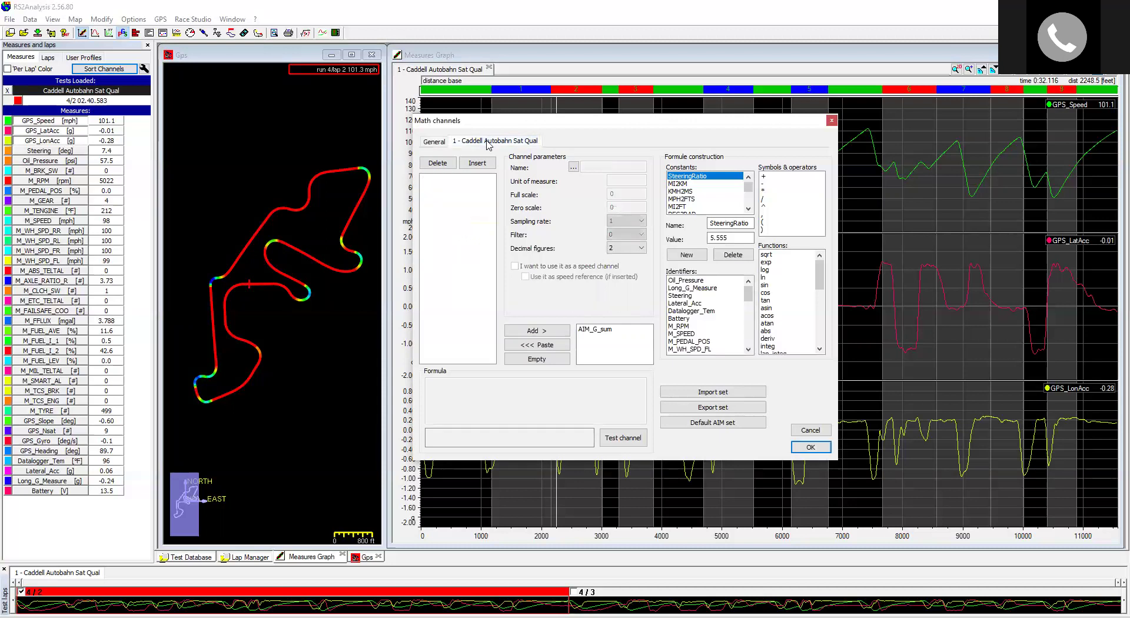
pyautogui.click(529, 346)
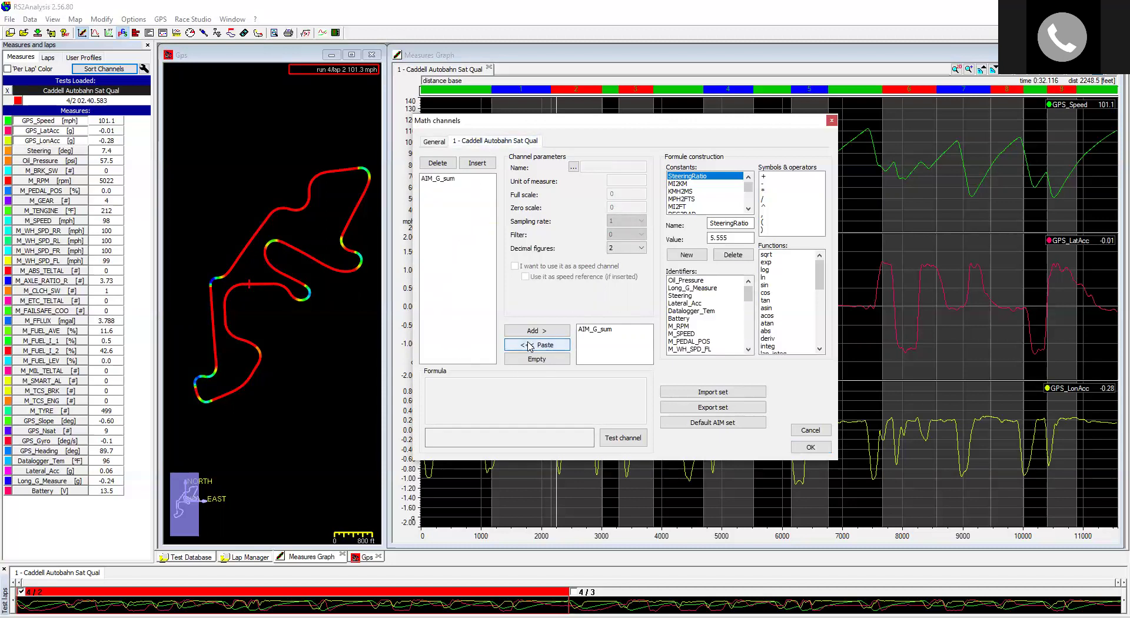
pyautogui.click(436, 179)
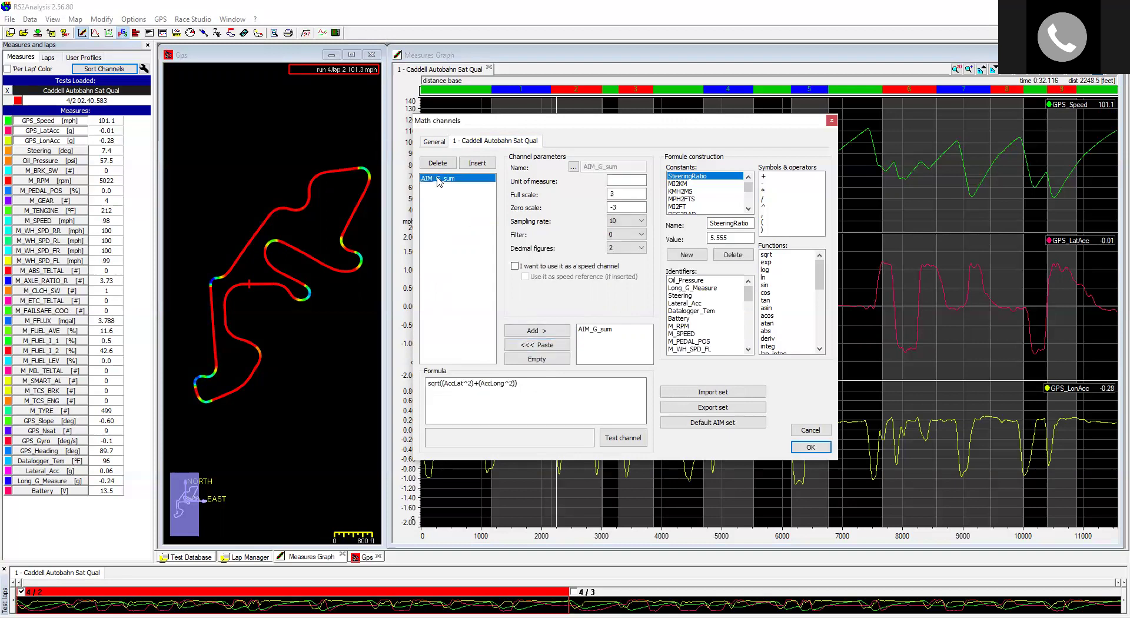
# - Rename the pasted channel to G_sum by removing the AIM_ prefix from its measure name
pyautogui.click(574, 169)
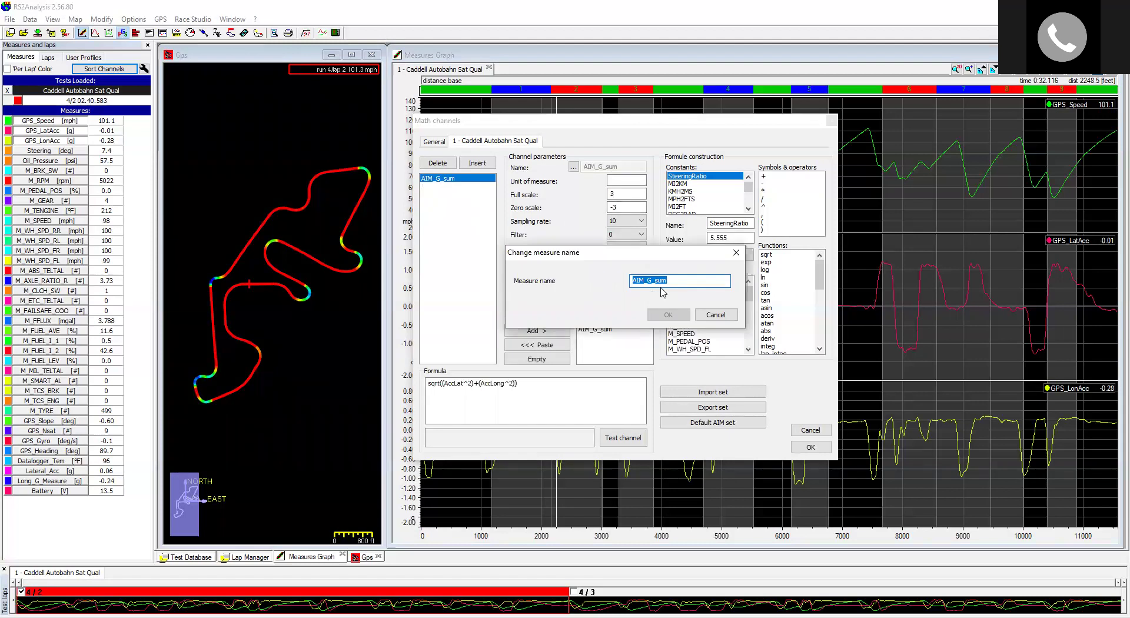
pyautogui.click(648, 280)
pyautogui.press('BackSpace')
pyautogui.press('BackSpace')
pyautogui.press('BackSpace')
pyautogui.press('BackSpace')
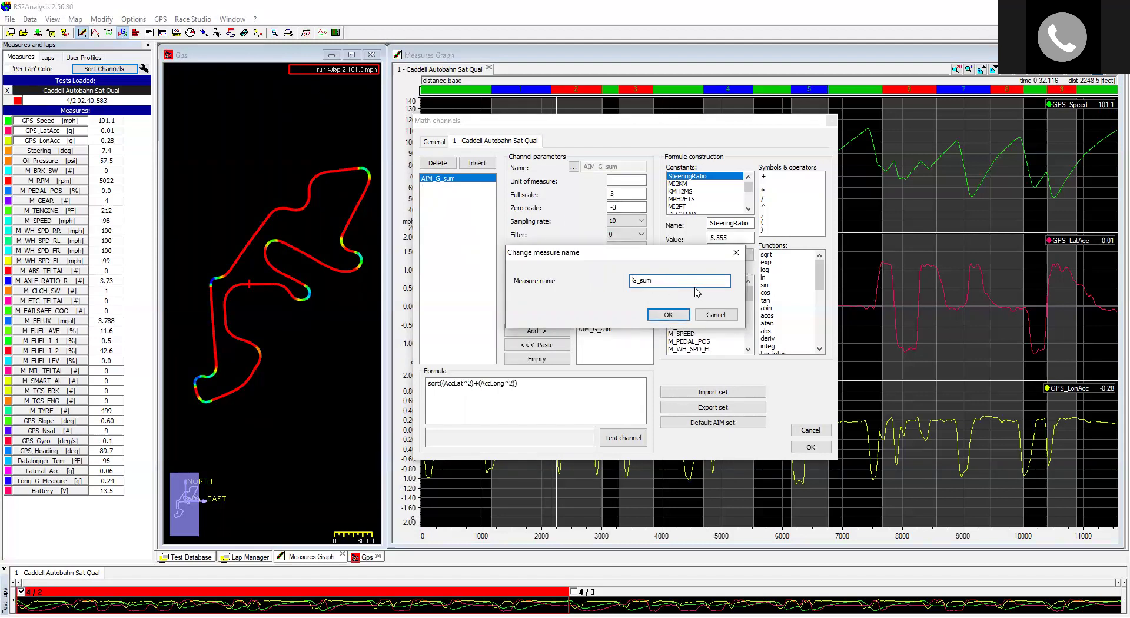
pyautogui.click(668, 314)
pyautogui.click(429, 179)
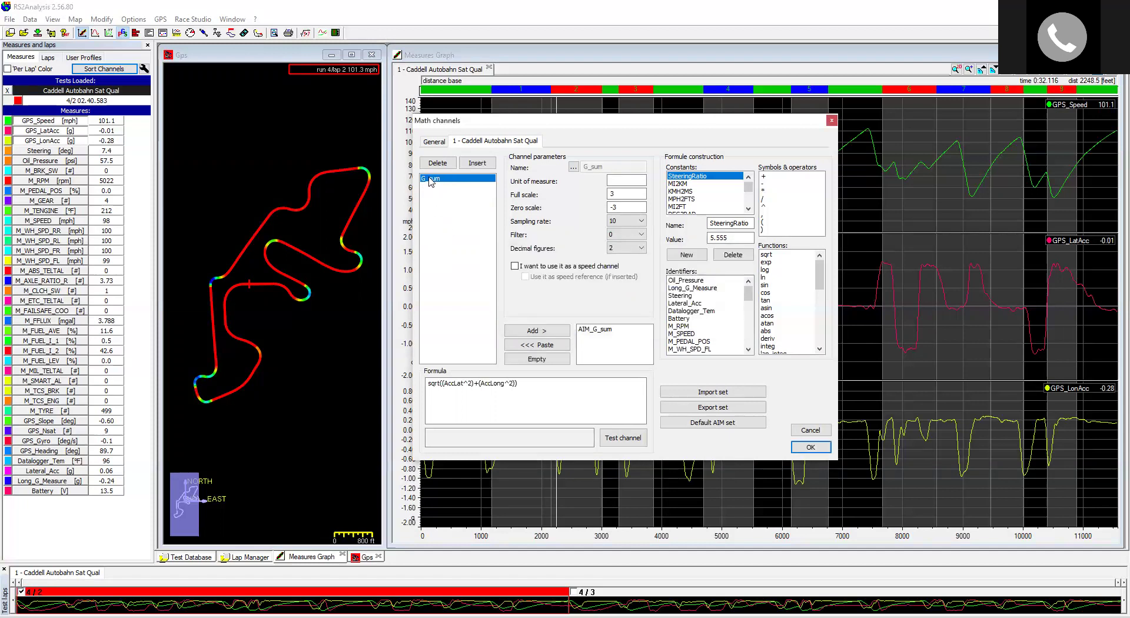
# - Replace AccLat and AccLong with GPS_LatAcc and GPS_LonAcc in the G_sum formula, then test it
pyautogui.click(619, 441)
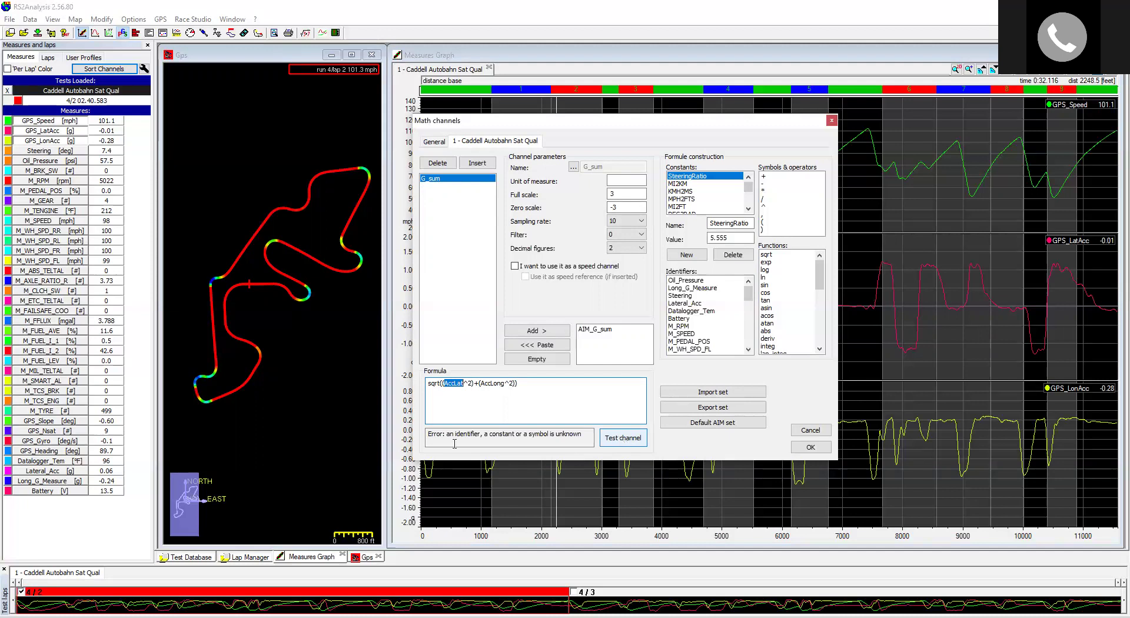
pyautogui.click(624, 440)
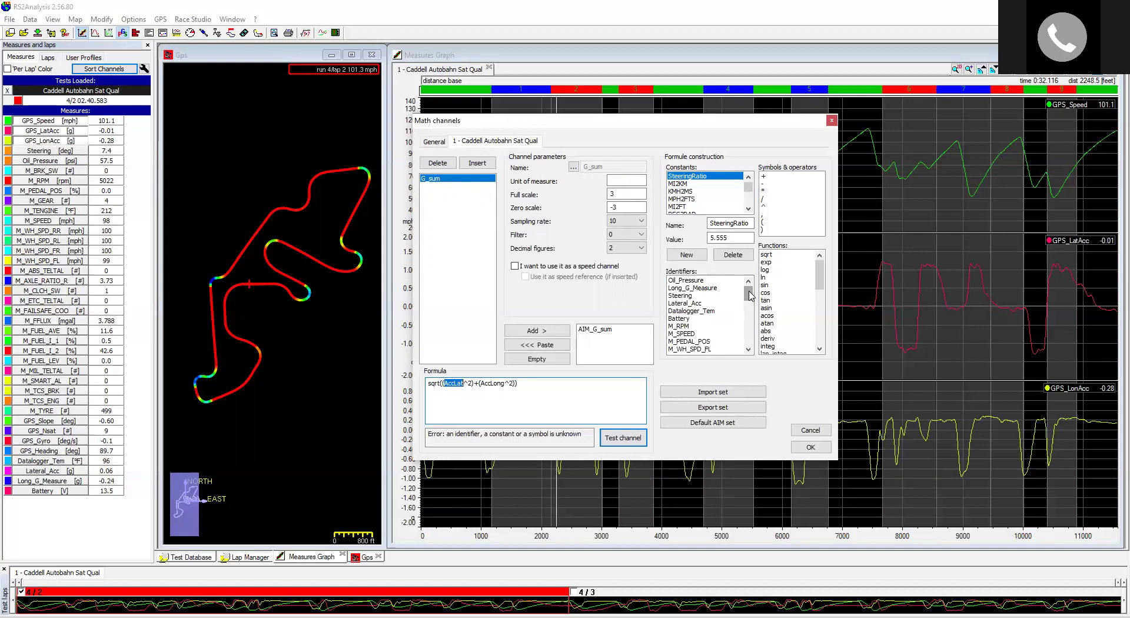
pyautogui.moveTo(749, 295); pyautogui.dragTo(756, 340)
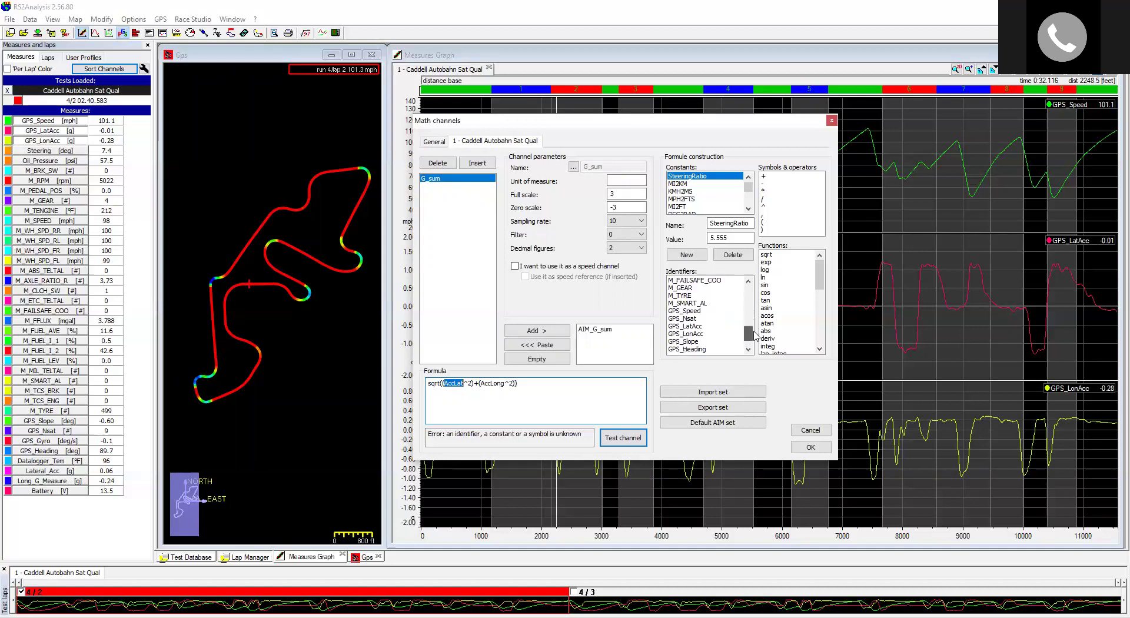
pyautogui.doubleClick(692, 327)
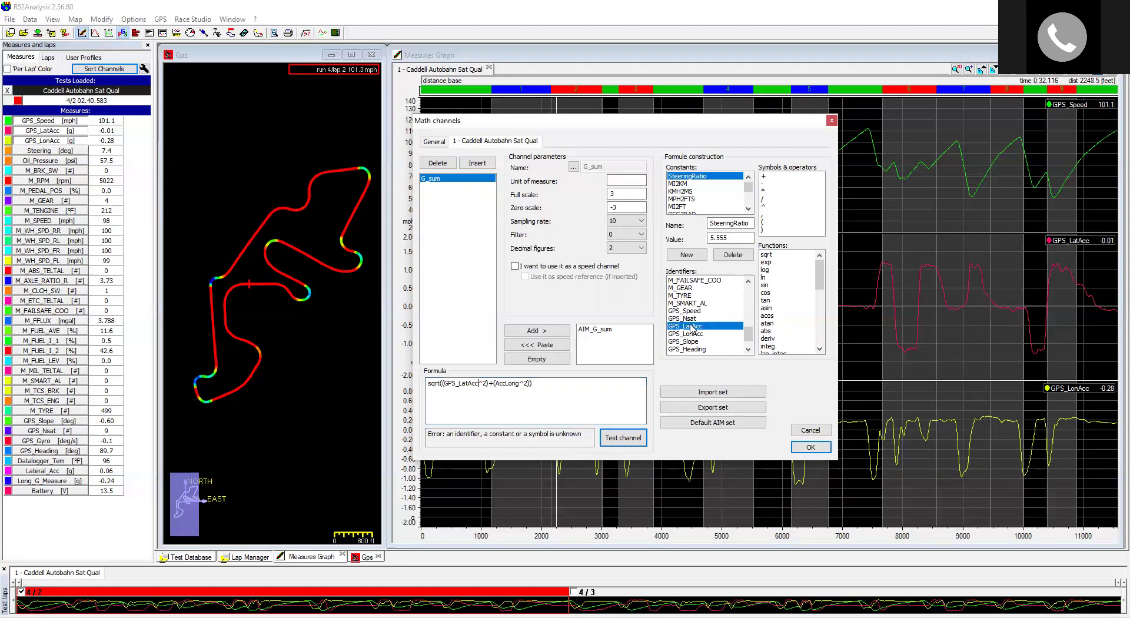
pyautogui.click(617, 439)
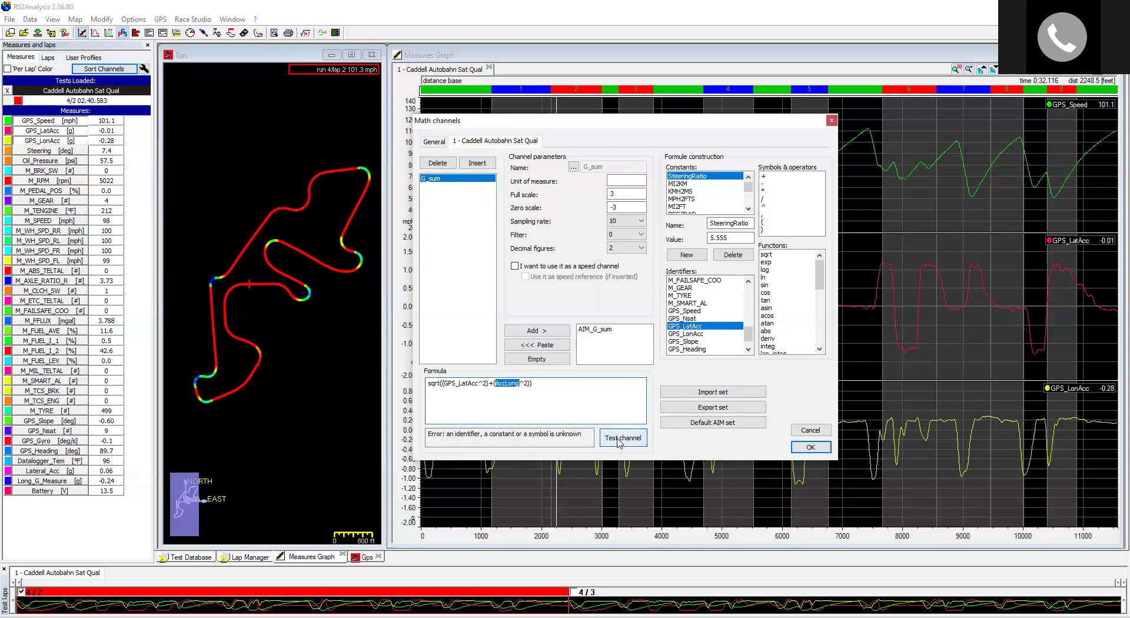
pyautogui.doubleClick(685, 333)
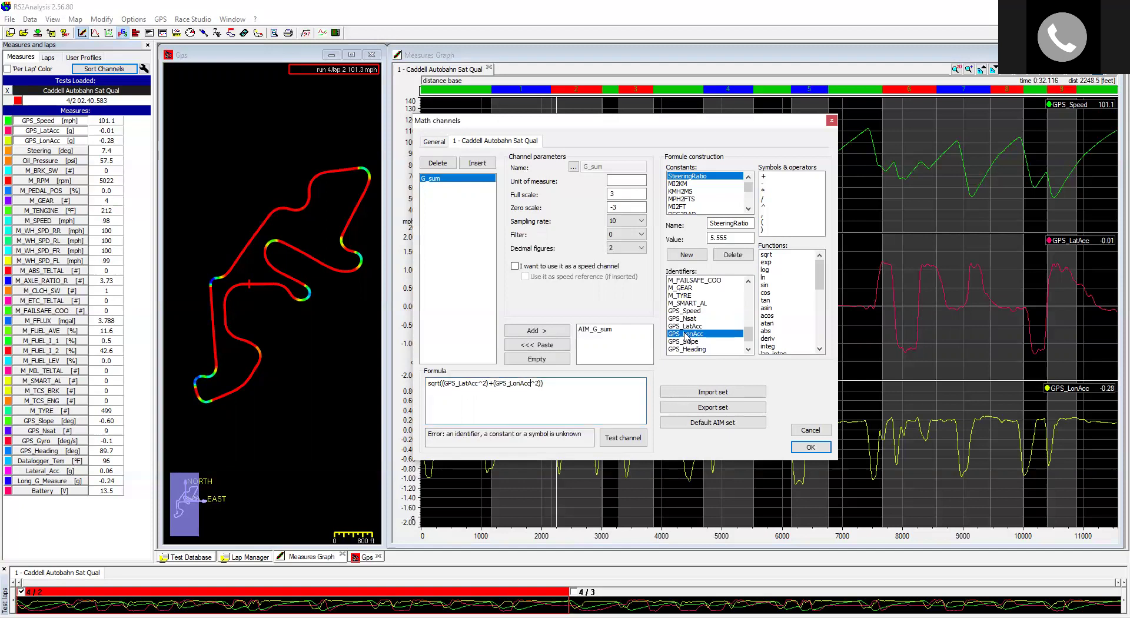
pyautogui.click(614, 442)
pyautogui.click(614, 442)
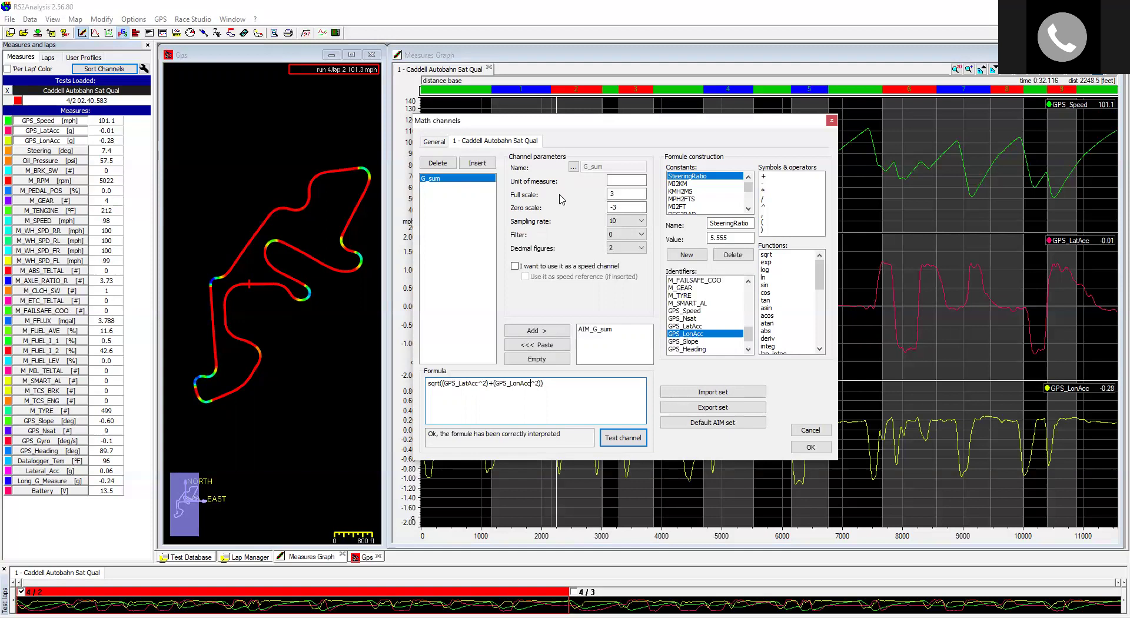
# - Enter g as the G_sum channel's unit of measure
pyautogui.click(616, 181)
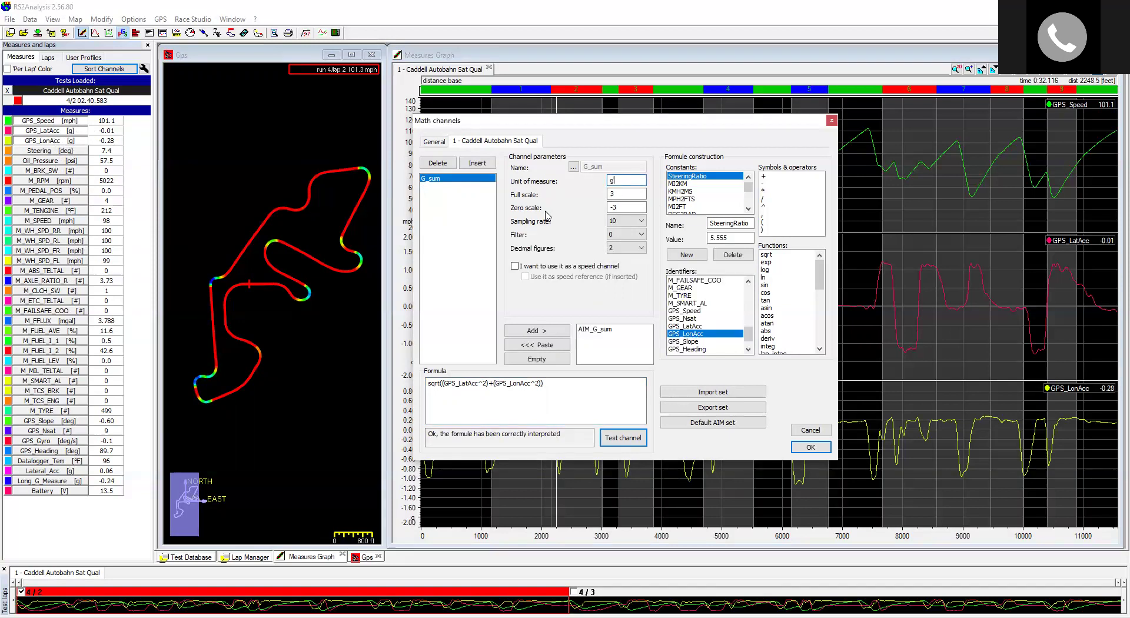
pyautogui.moveTo(585, 123); pyautogui.dragTo(667, 123)
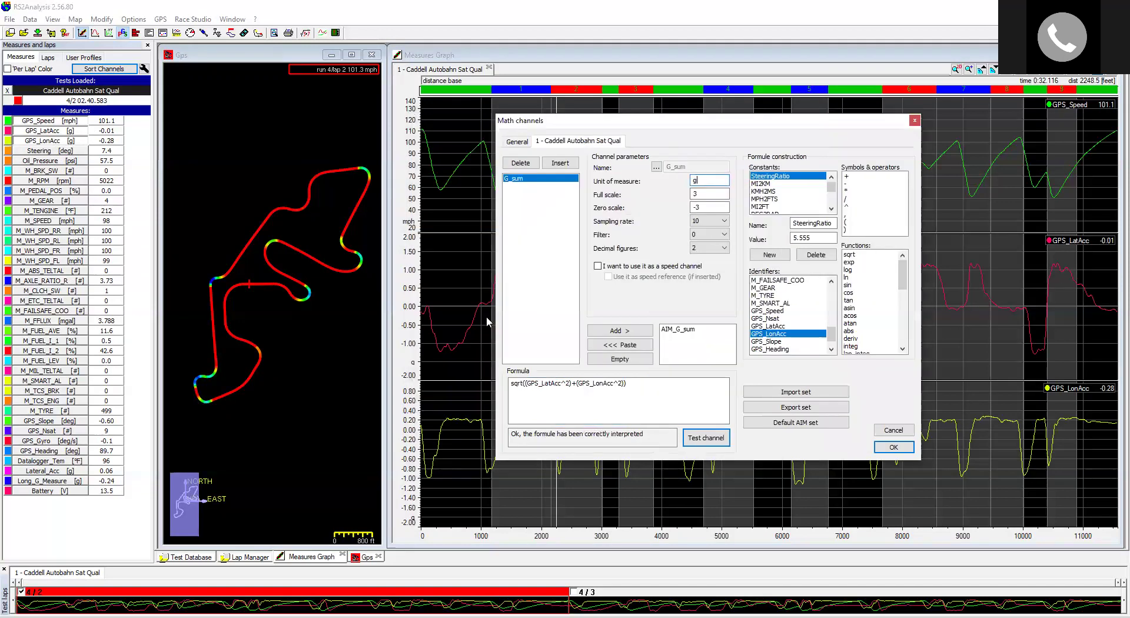
# - Set G_sum zero scale to 0 and full scale to 2, keeping 2 decimal figures
pyautogui.click(702, 207)
pyautogui.write('0')
pyautogui.click(702, 196)
pyautogui.write('2')
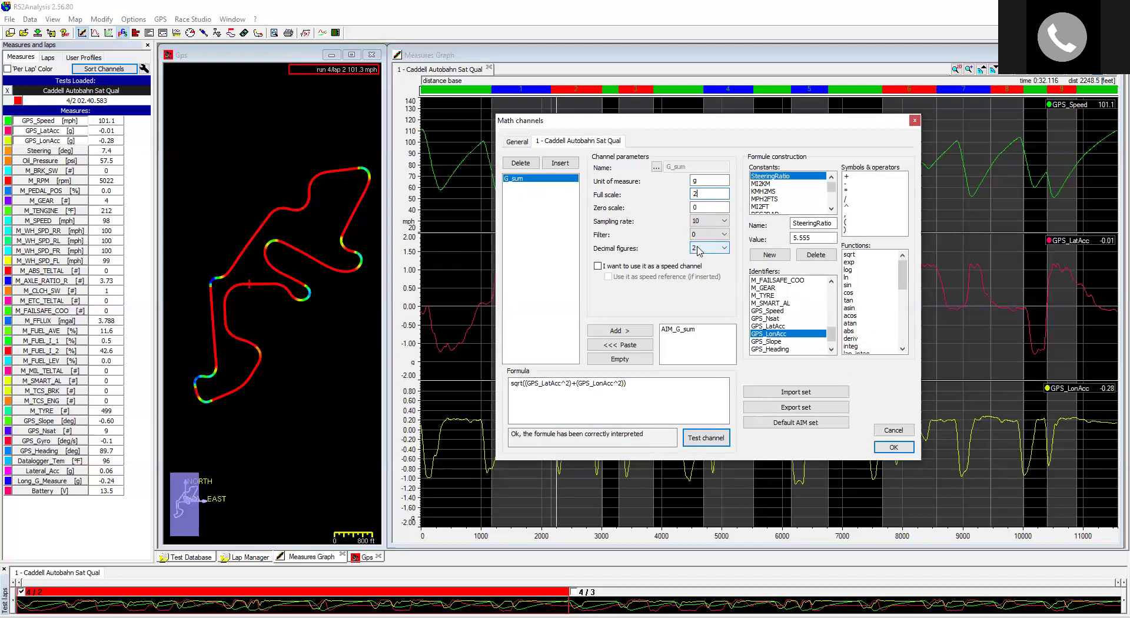
pyautogui.click(727, 250)
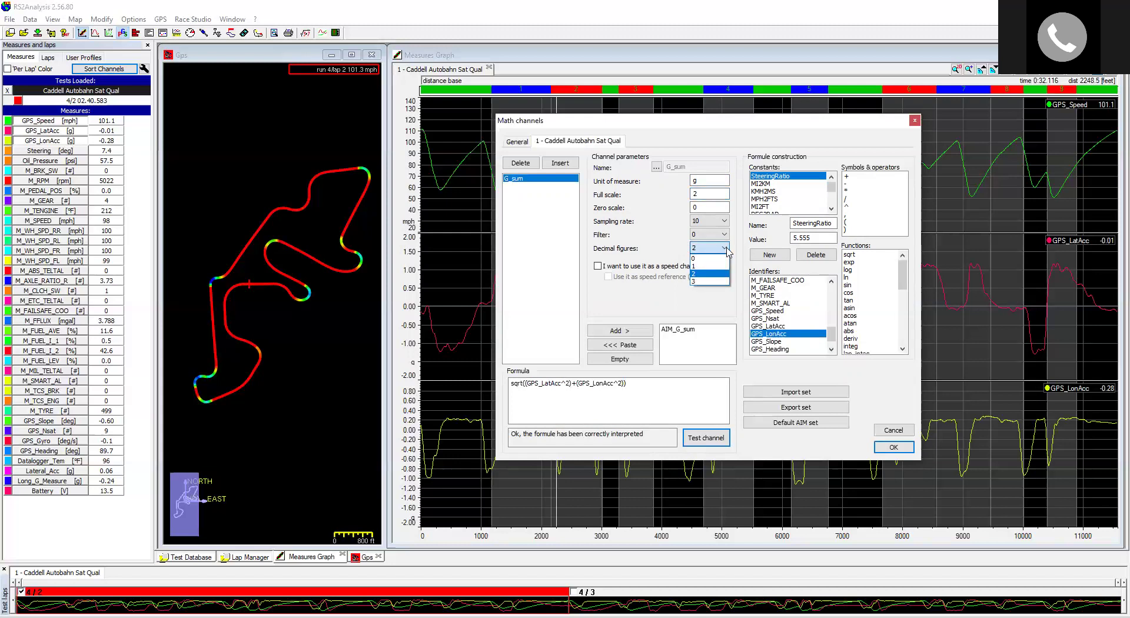
pyautogui.click(696, 273)
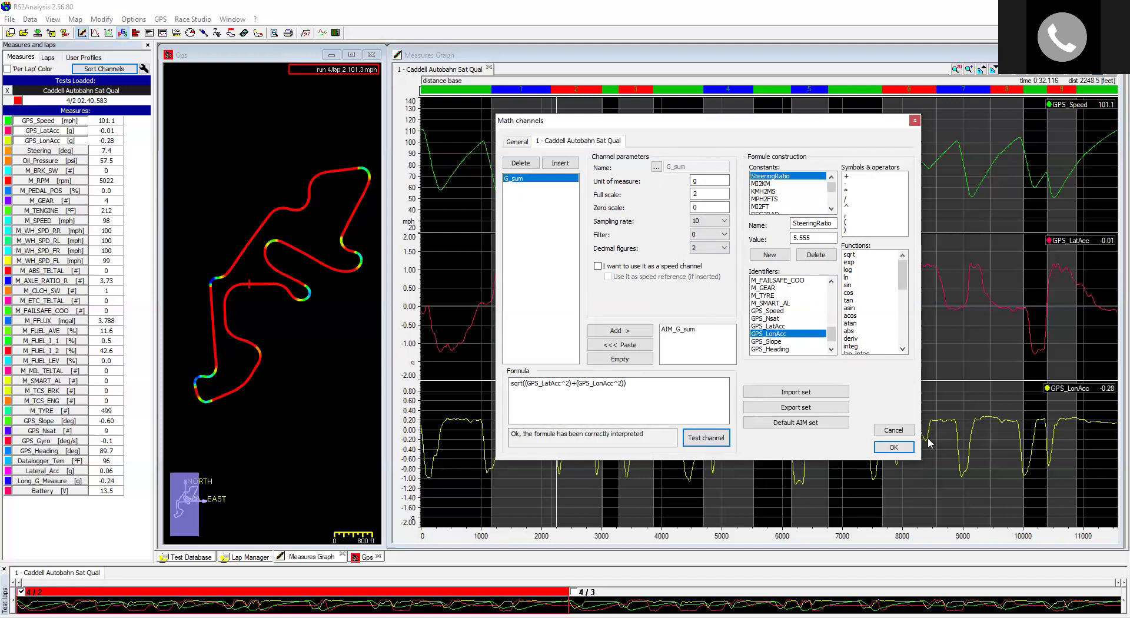
# - Confirm the Math channels dialog with OK so G_sum [g] joins the test's measures list
pyautogui.click(893, 447)
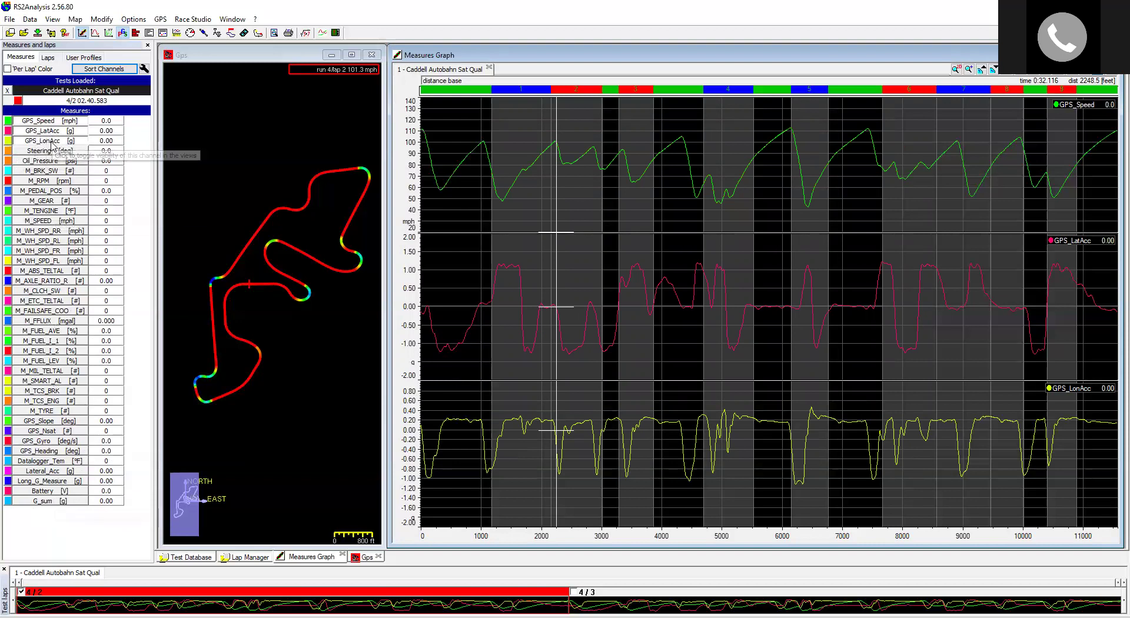
# - In Sort Channels, move G_sum to the top, then down three places to follow GPS_LonAcc, and apply
pyautogui.click(106, 70)
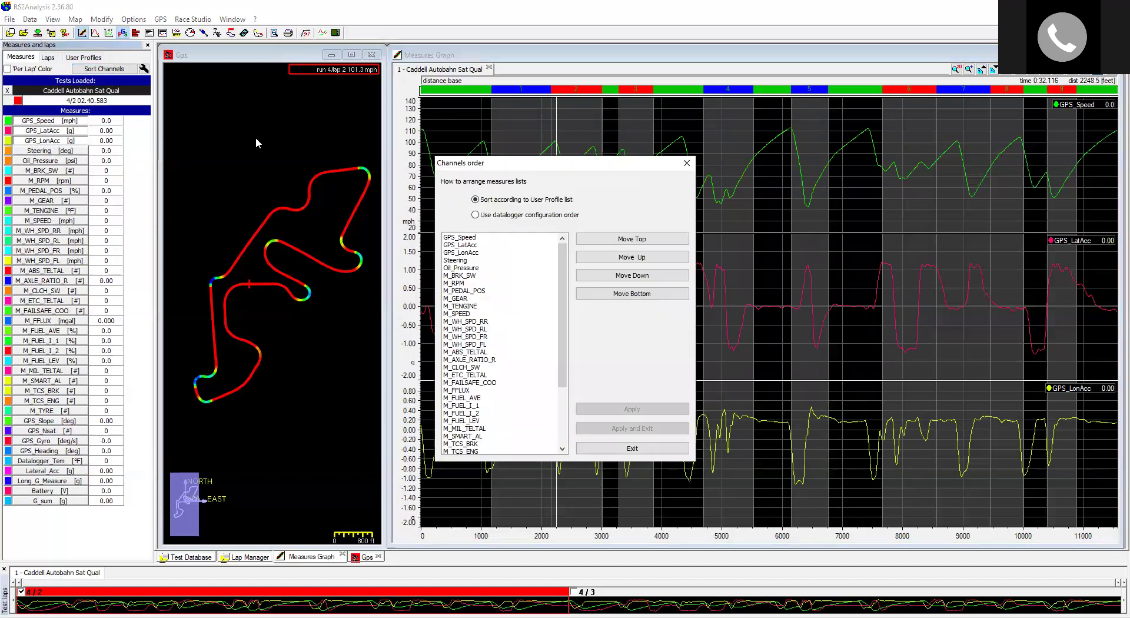
pyautogui.moveTo(568, 265); pyautogui.dragTo(564, 356)
pyautogui.click(454, 444)
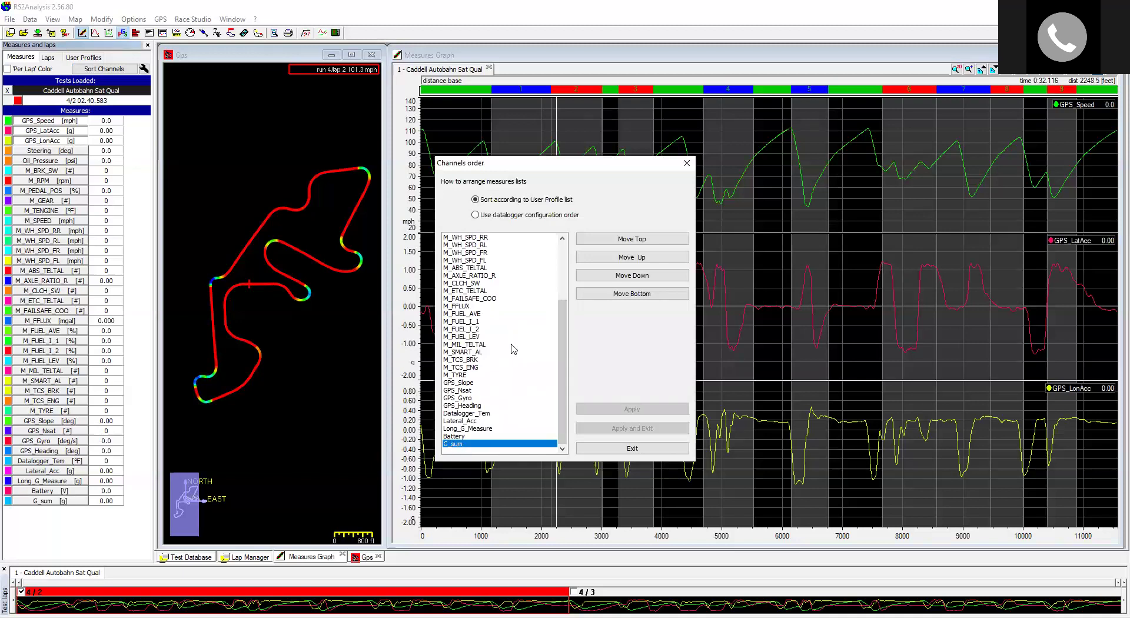
pyautogui.click(604, 240)
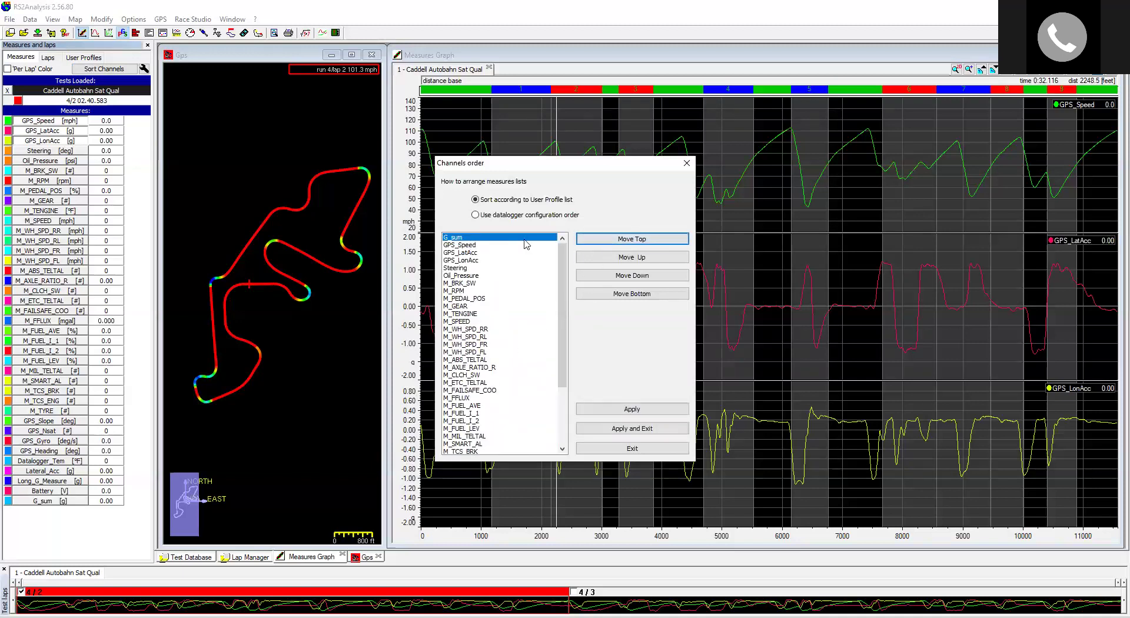
pyautogui.click(620, 276)
pyautogui.click(620, 276)
pyautogui.click(620, 277)
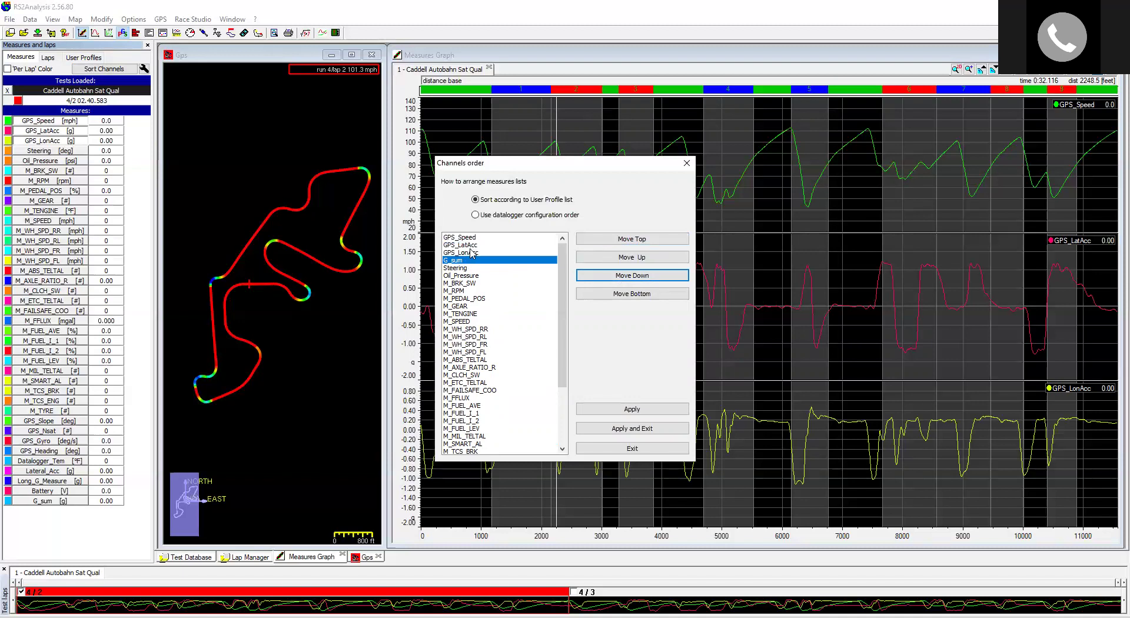
pyautogui.click(623, 431)
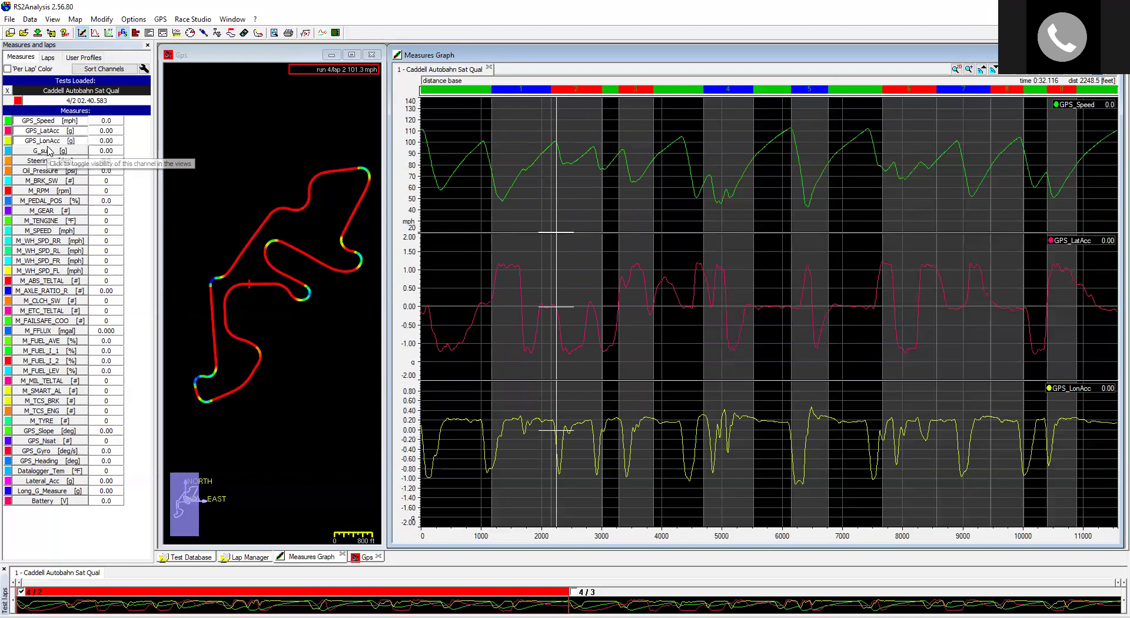
# - Plot G_sum below the GPS_LonAcc trace and enlarge the GPS_LonAcc and G_sum panes
pyautogui.click(49, 152)
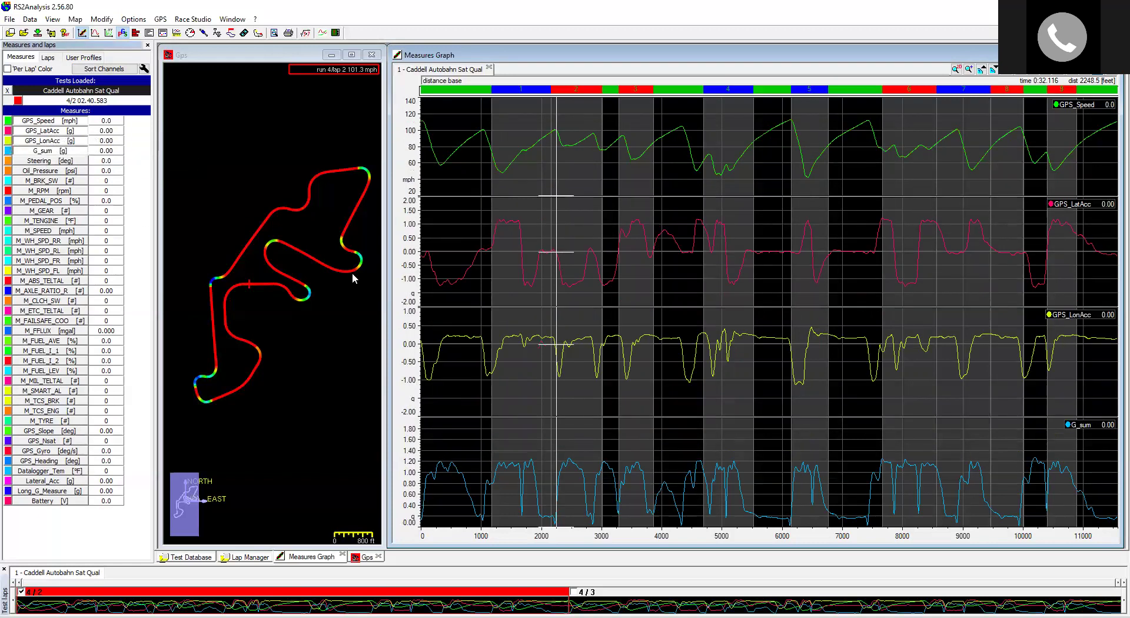
pyautogui.click(450, 506)
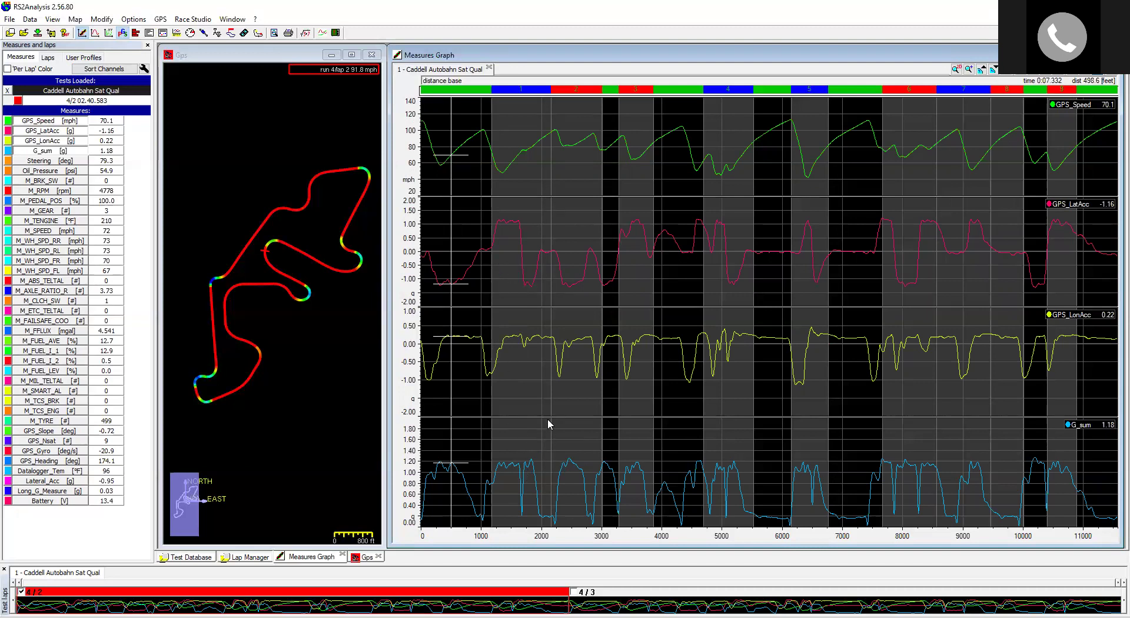
pyautogui.moveTo(550, 307); pyautogui.dragTo(559, 259)
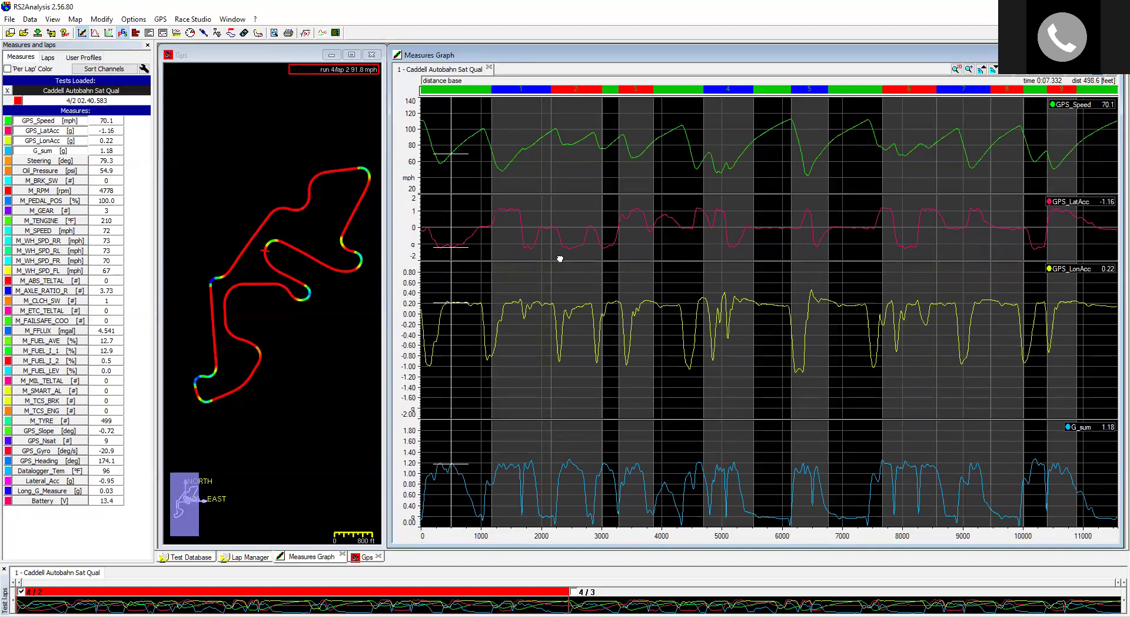
pyautogui.moveTo(565, 419); pyautogui.dragTo(577, 332)
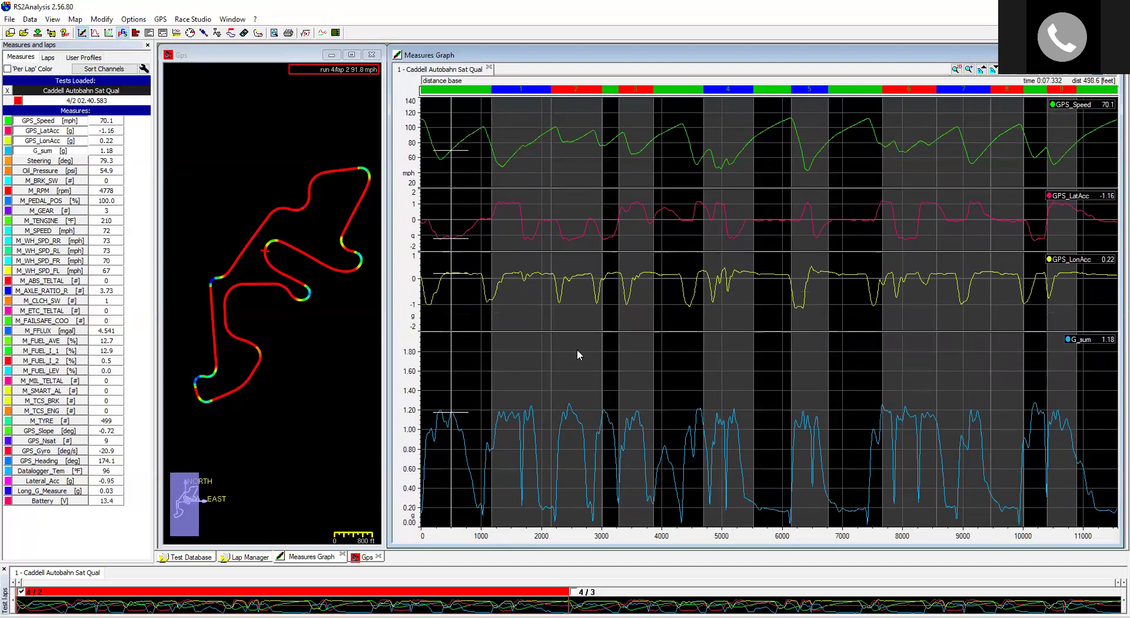
# - Change the G_sum math channel's full scale from 2 to 1.5 and apply it
pyautogui.click(306, 34)
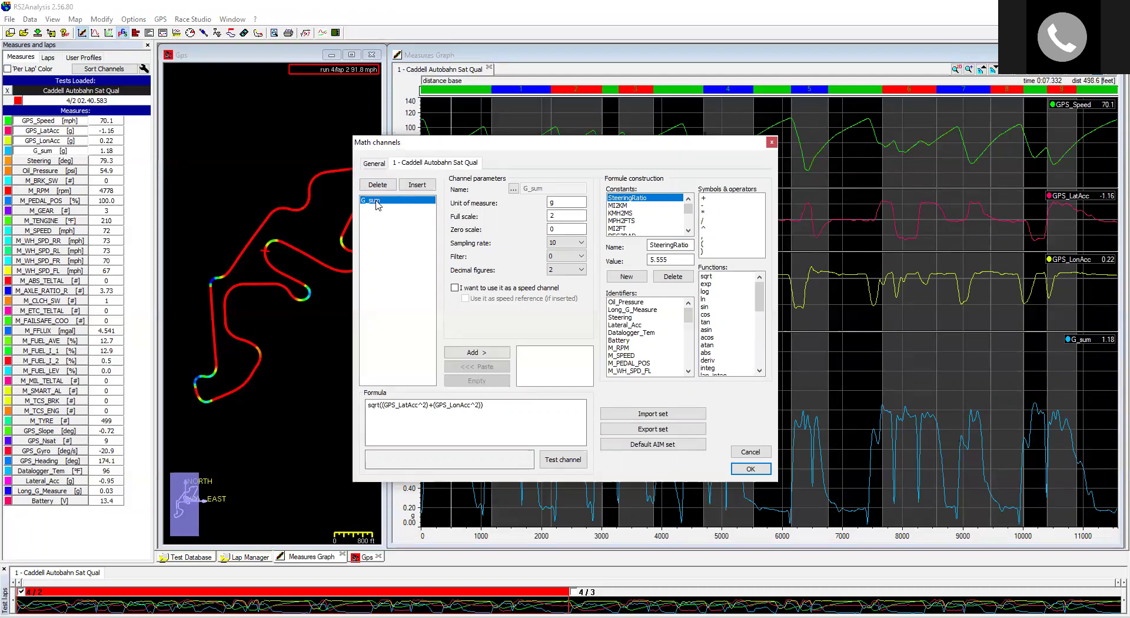
pyautogui.doubleClick(566, 215)
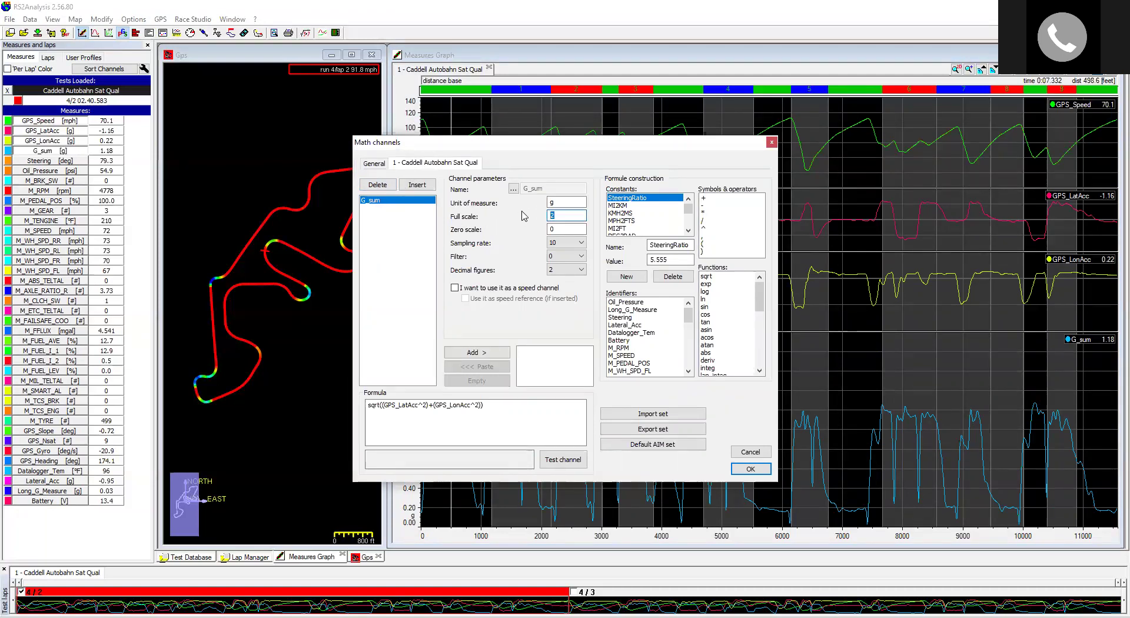
pyautogui.write('1.5')
pyautogui.click(750, 469)
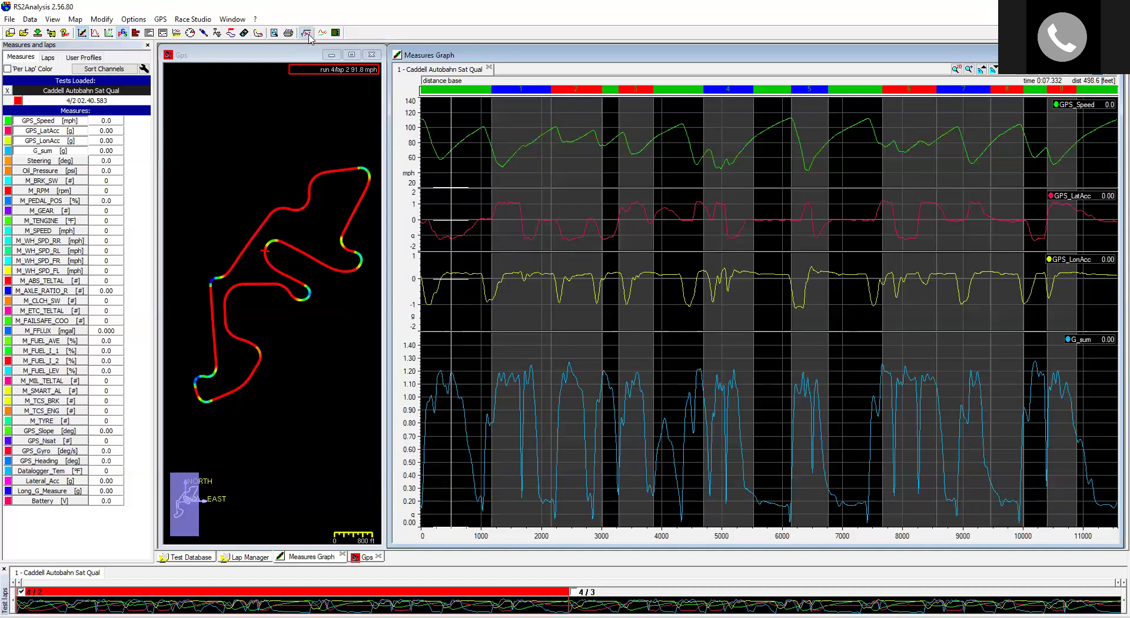
# - Copy the G_sum channel and paste it into the General math channels after AIM_Time
pyautogui.click(305, 33)
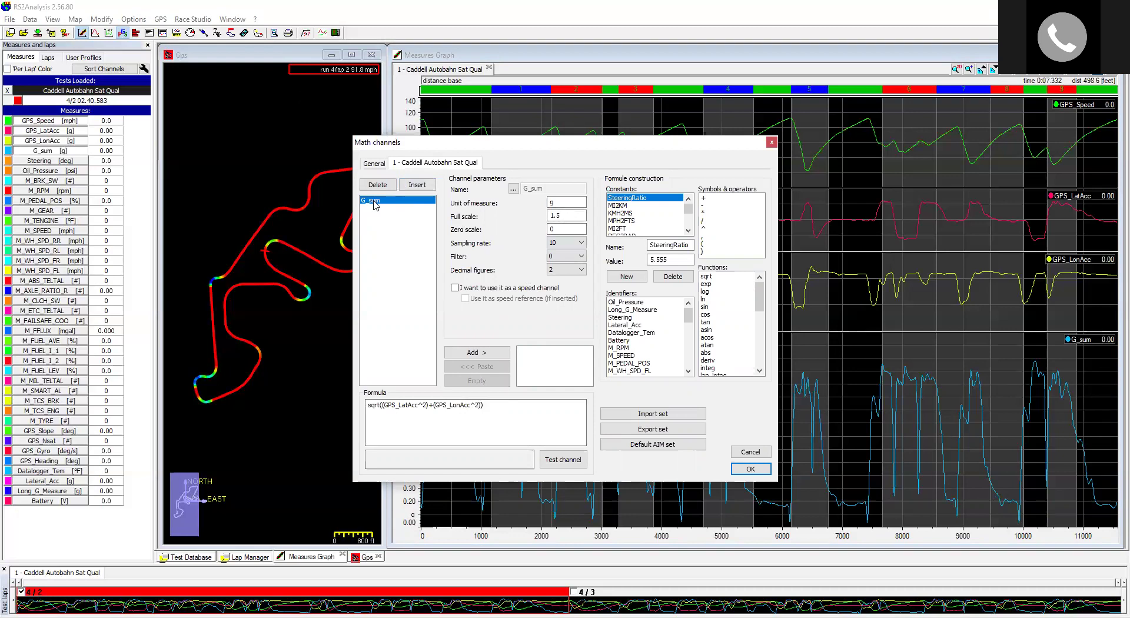
pyautogui.click(471, 353)
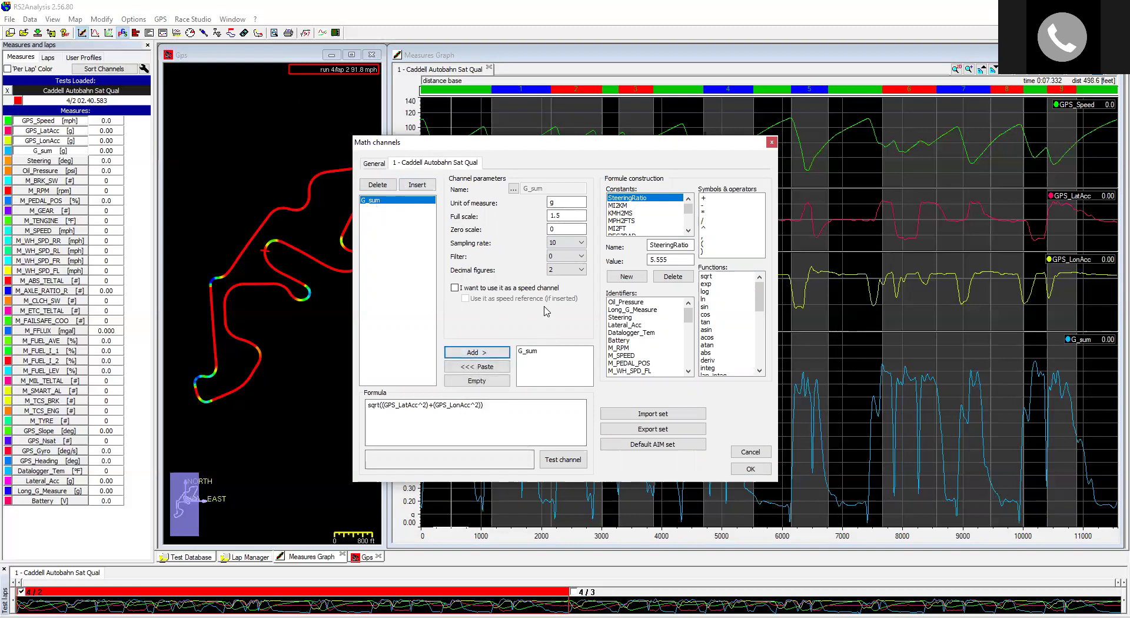
pyautogui.click(375, 164)
pyautogui.click(387, 285)
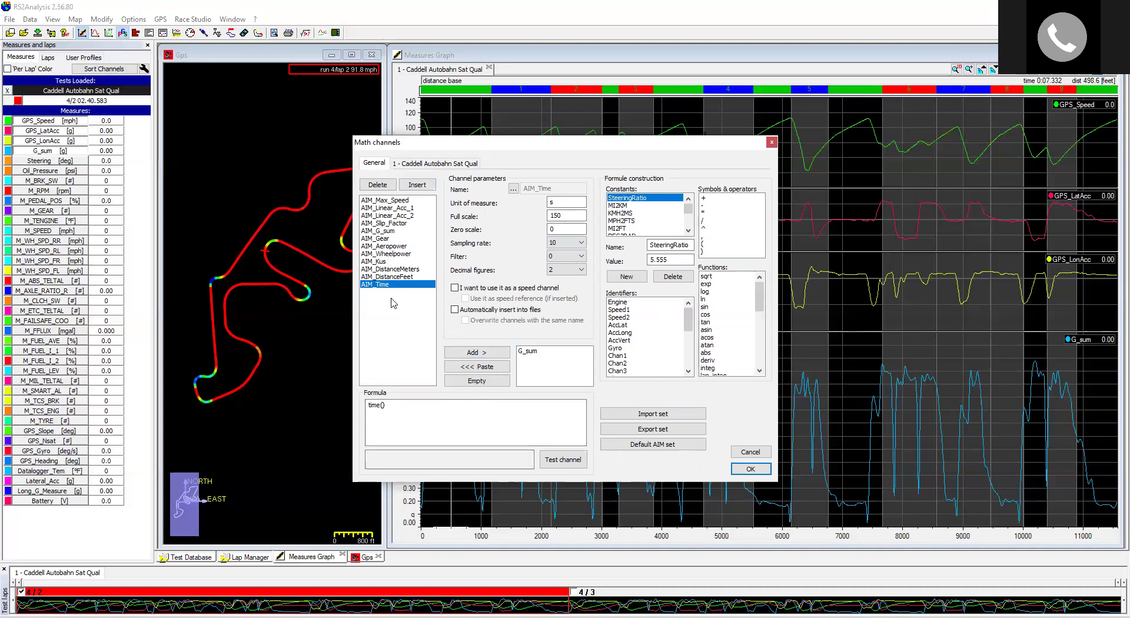
pyautogui.click(465, 368)
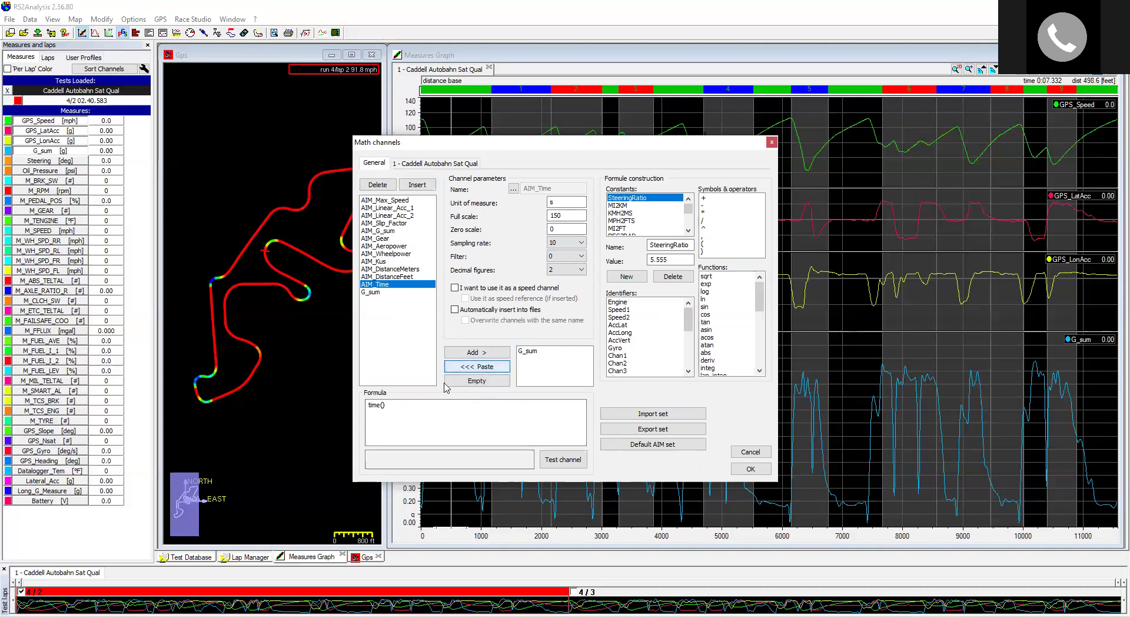
# - Select the General G_sum channel to view its formula, unit g and 0–1.5 scale
pyautogui.click(371, 294)
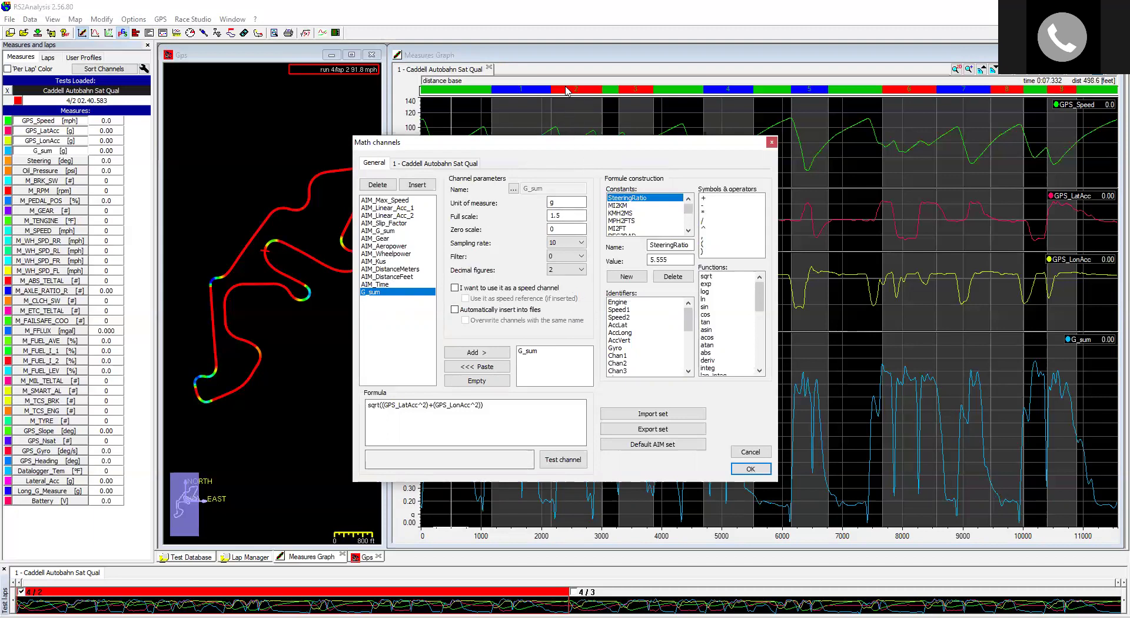
pyautogui.click(540, 104)
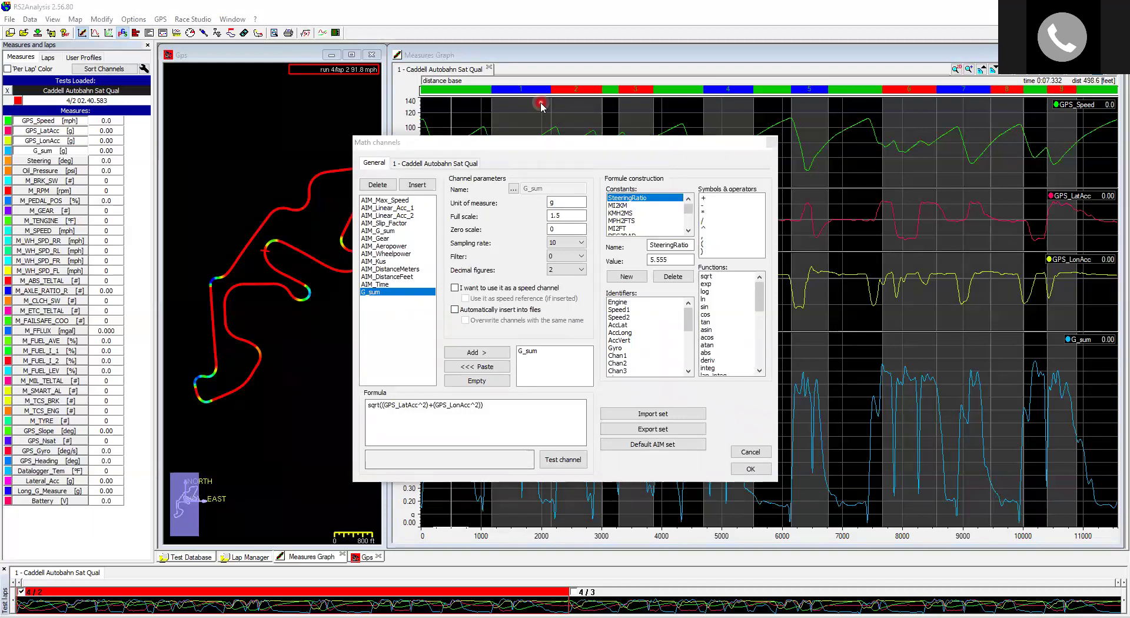
pyautogui.click(448, 165)
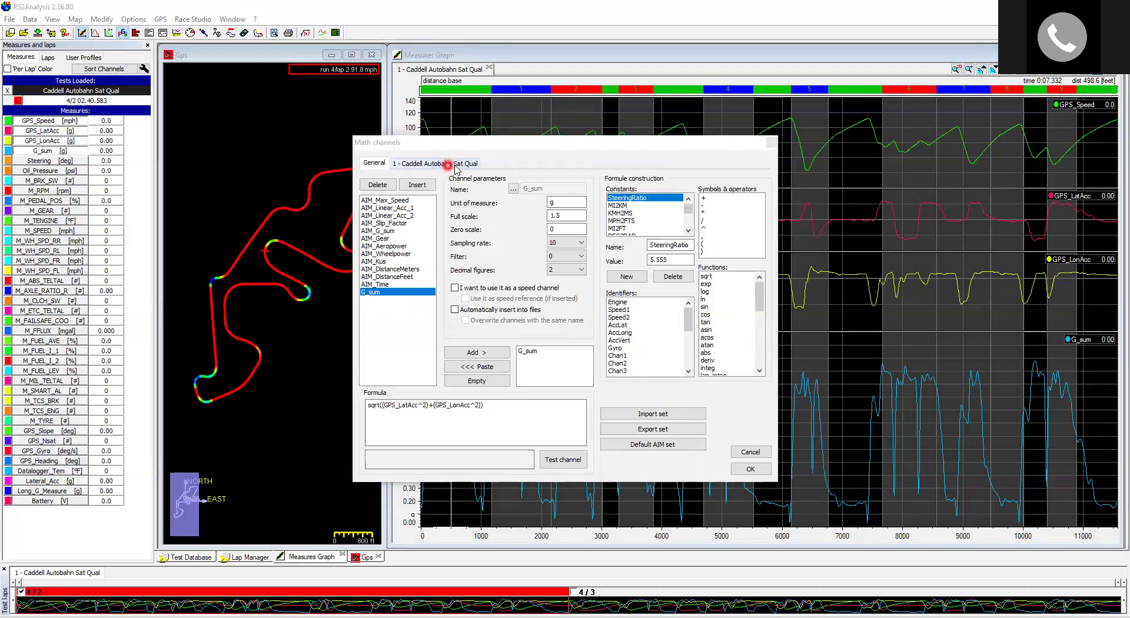
pyautogui.click(456, 167)
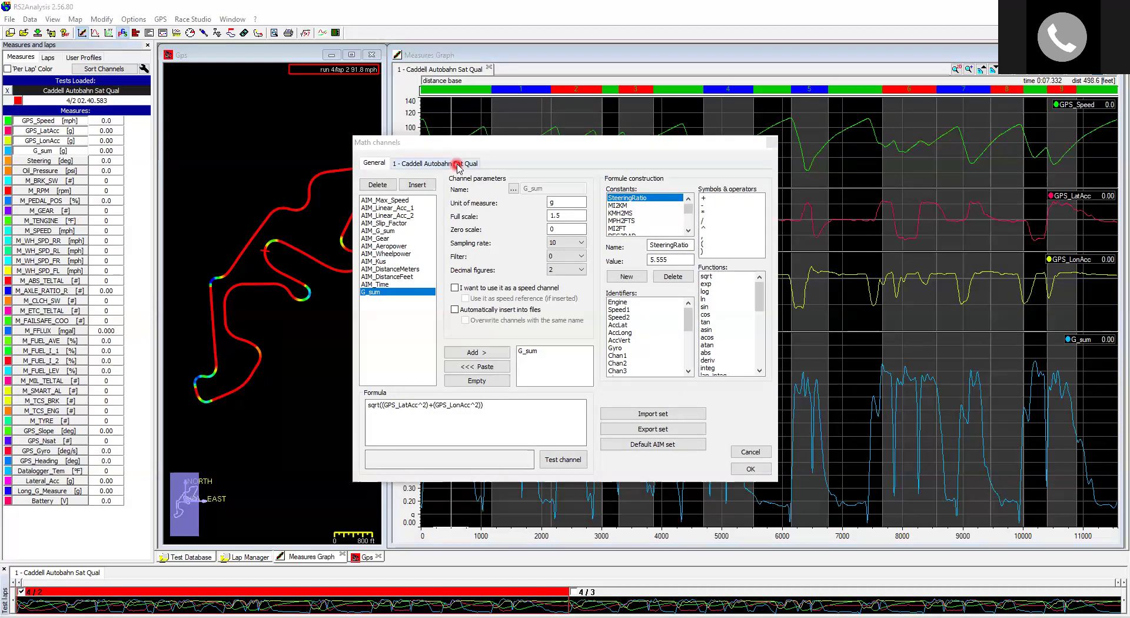
pyautogui.click(458, 167)
pyautogui.click(465, 320)
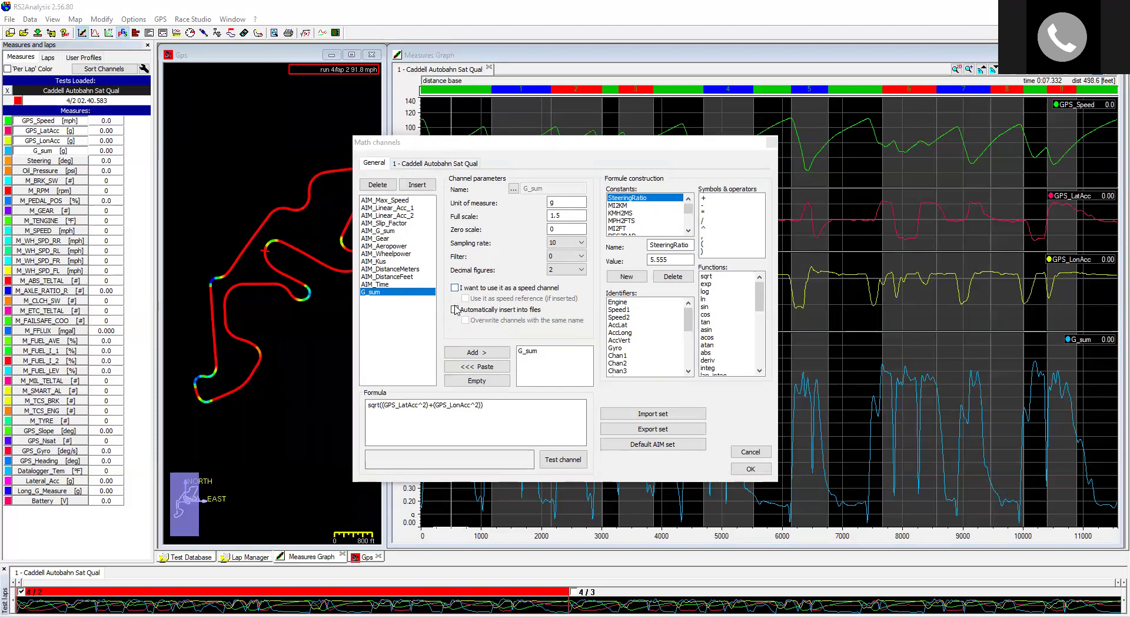
# - Enable 'Automatically insert into files' for General G_sum, keep overwriting same-named channels off, and confirm
pyautogui.click(454, 310)
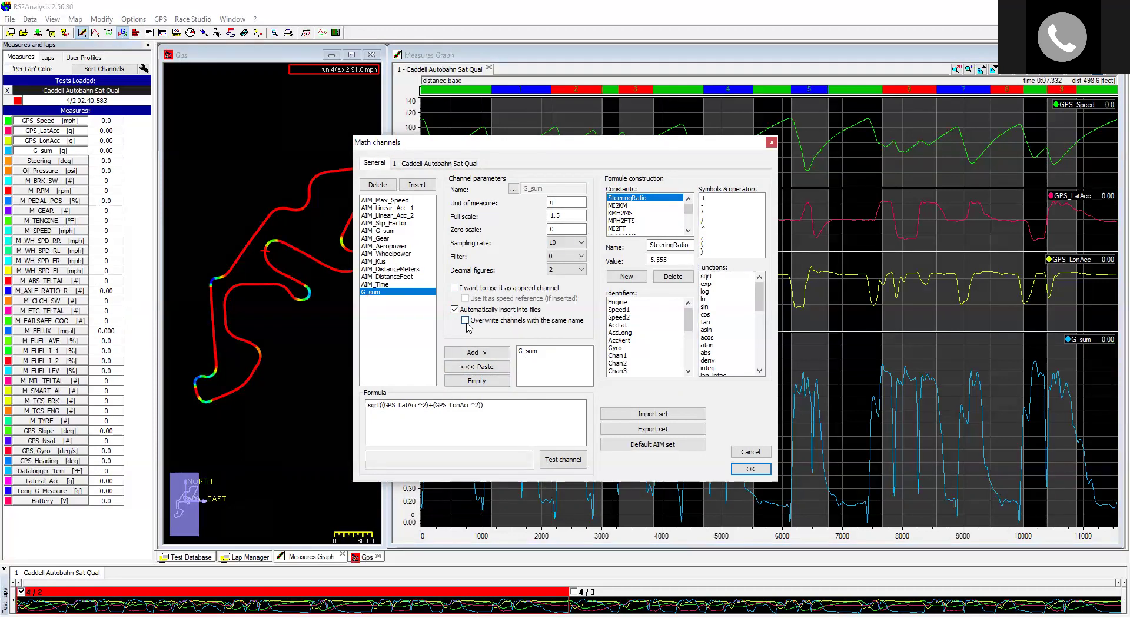
pyautogui.click(466, 321)
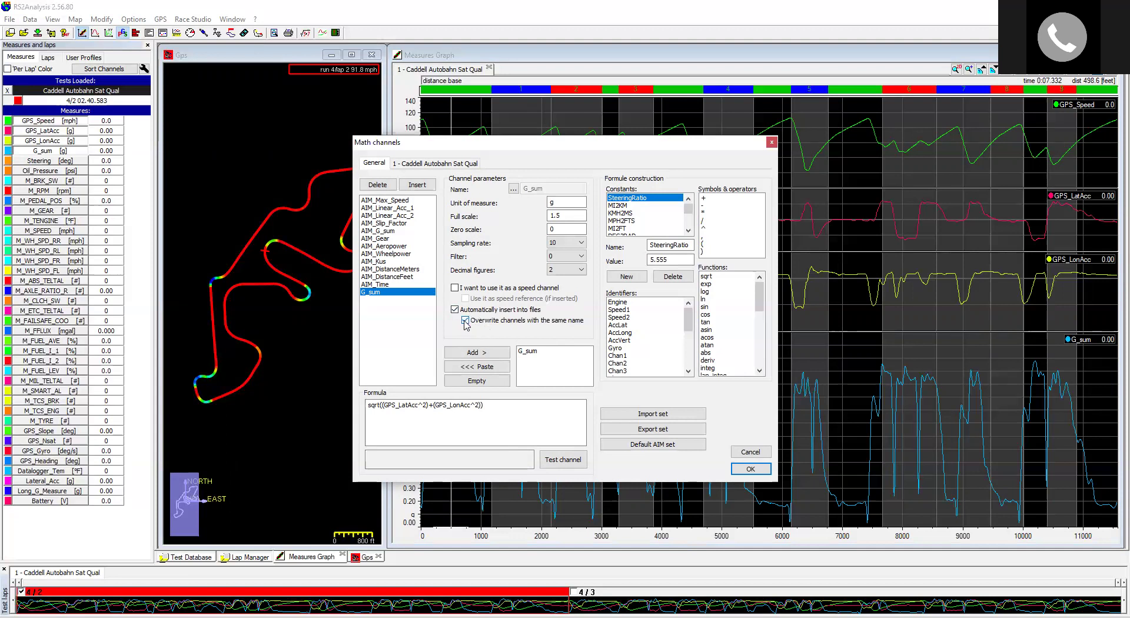
pyautogui.click(466, 321)
pyautogui.click(750, 470)
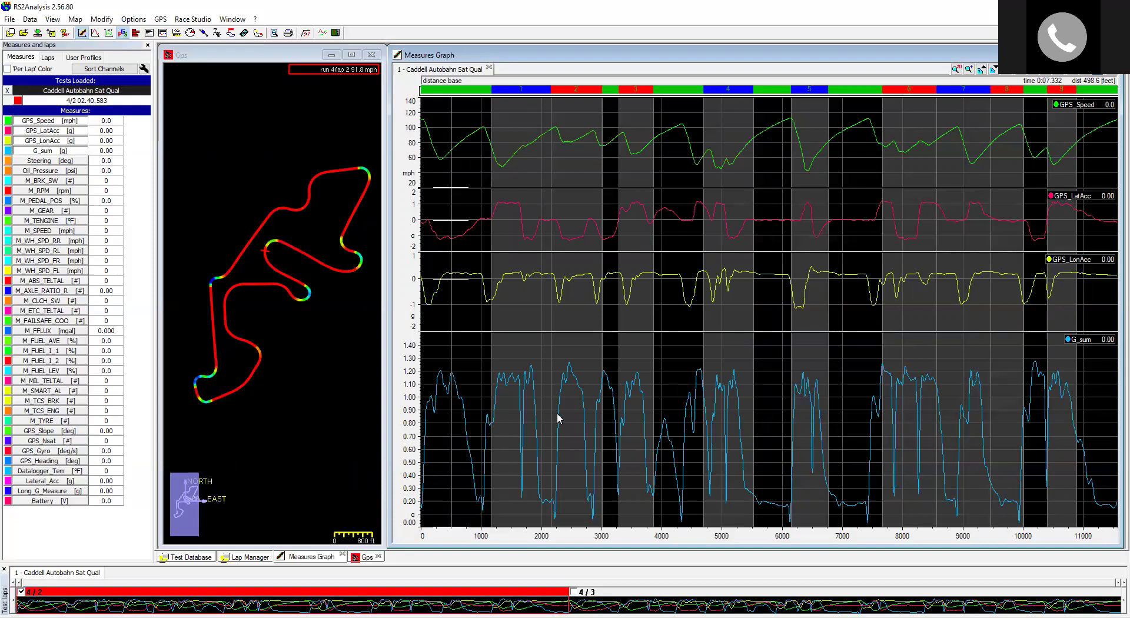
pyautogui.click(305, 33)
pyautogui.click(374, 163)
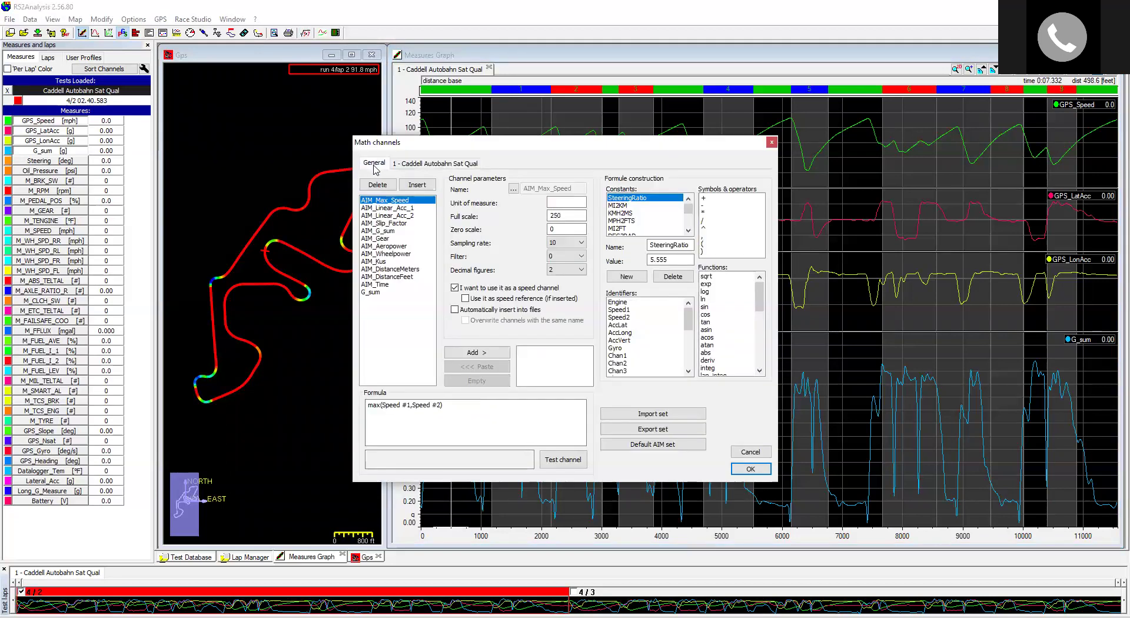
pyautogui.click(371, 292)
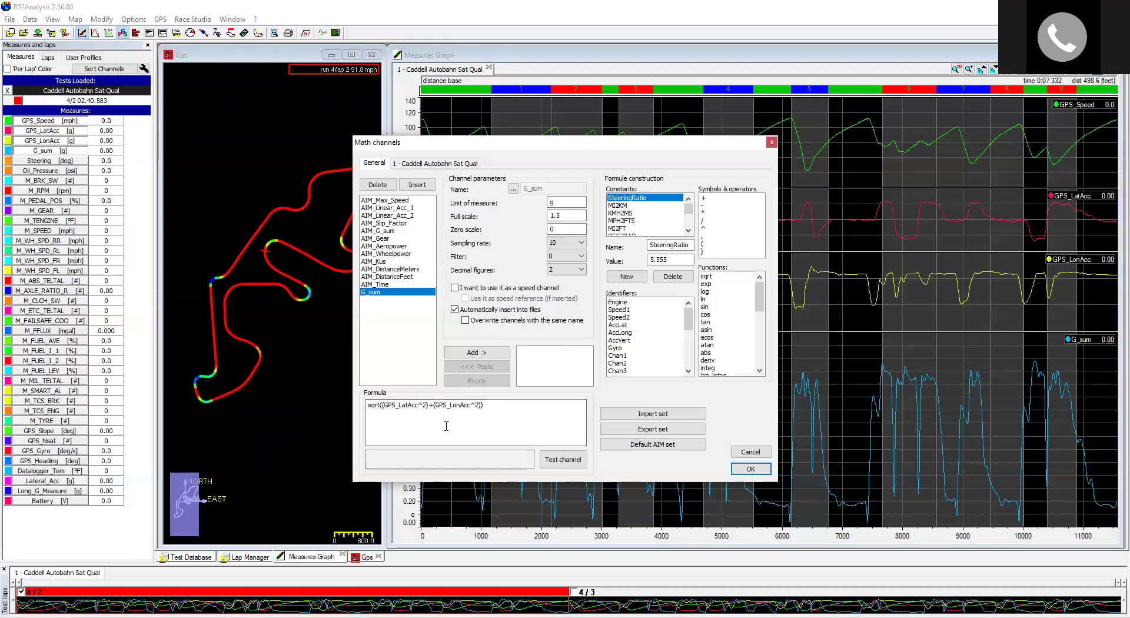
pyautogui.click(750, 452)
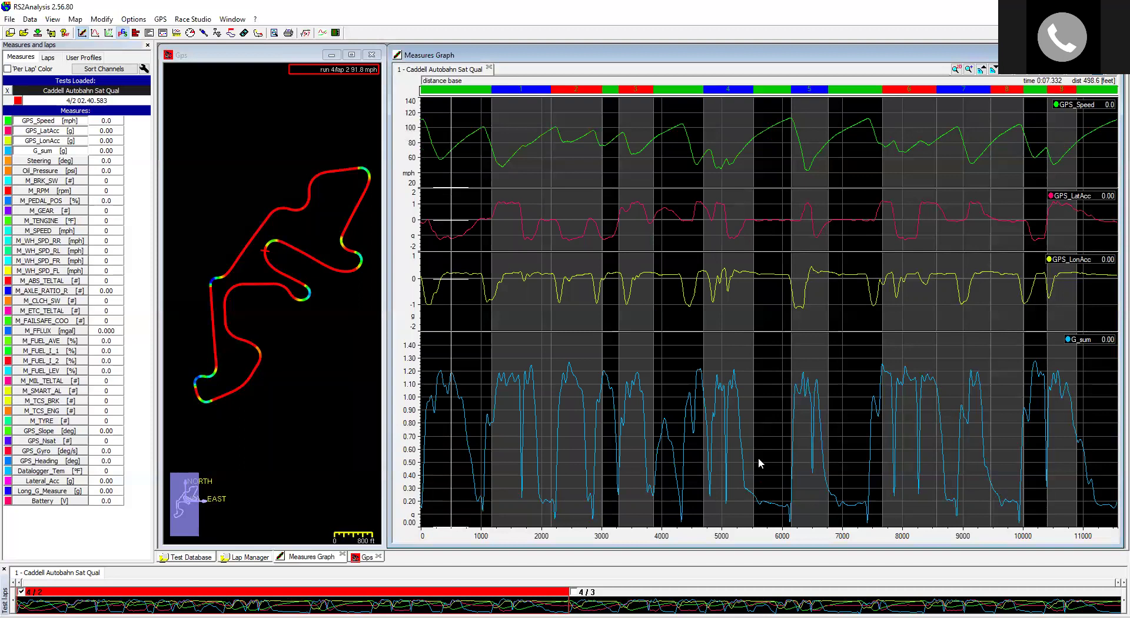